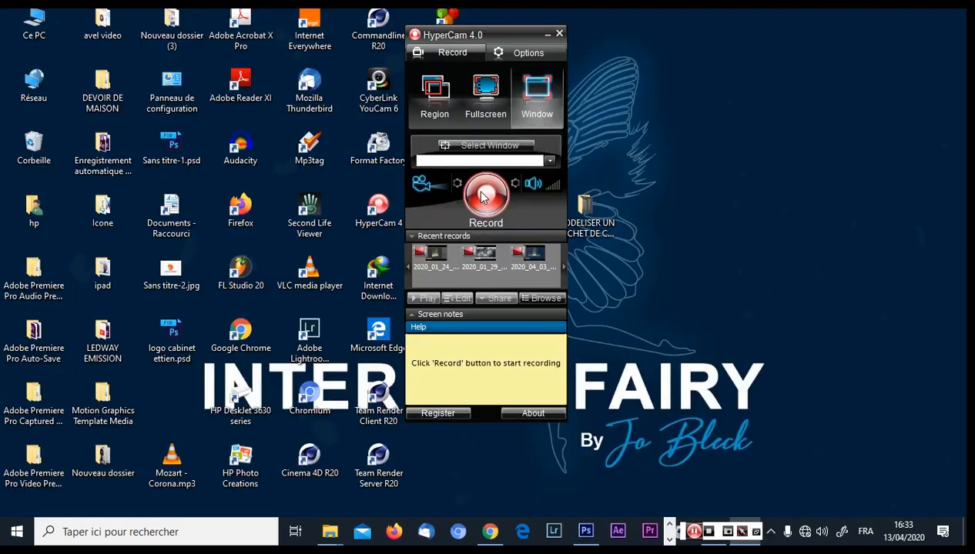
{"action": "left_click", "coordinate": [481, 198]}
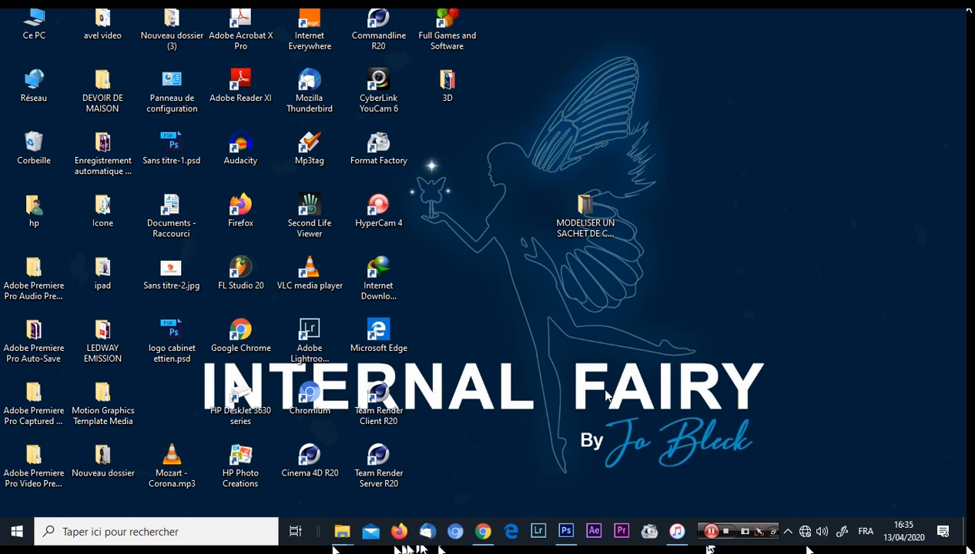
Switch to Photoshop and, in the mountain image, hide the yellow layer Calque 1 and set Calque 0's blend mode to Normal.
{"action": "mouse_move", "coordinate": [567, 534]}
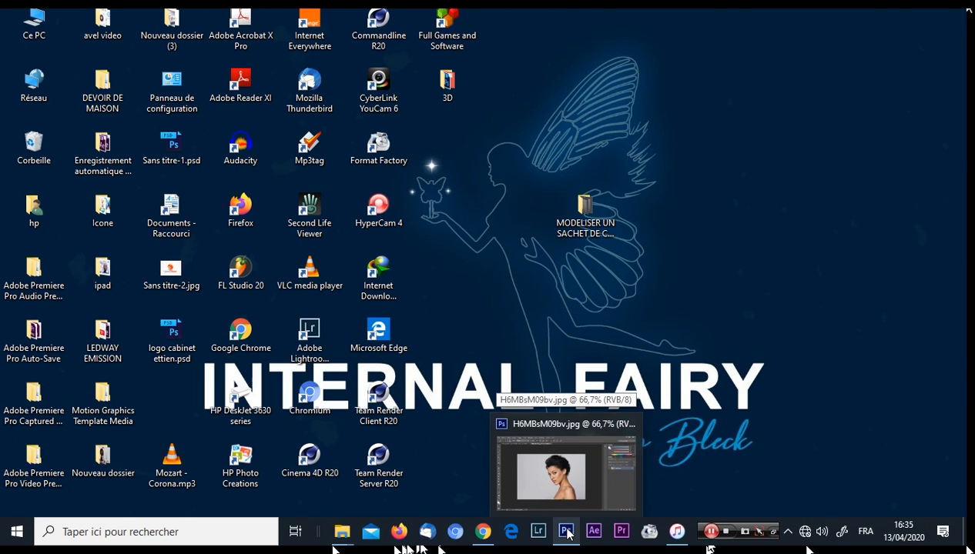
{"action": "left_click", "coordinate": [568, 534]}
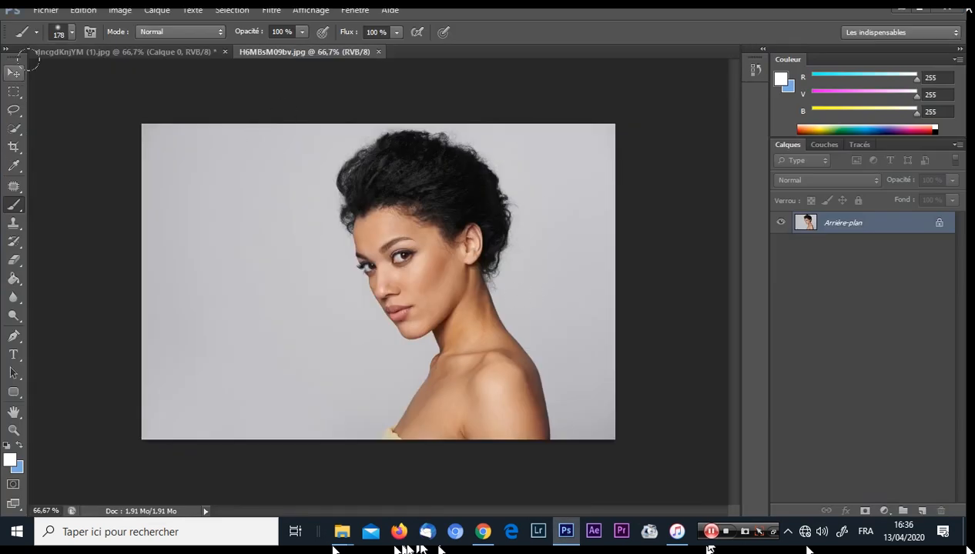
{"action": "left_click", "coordinate": [150, 58]}
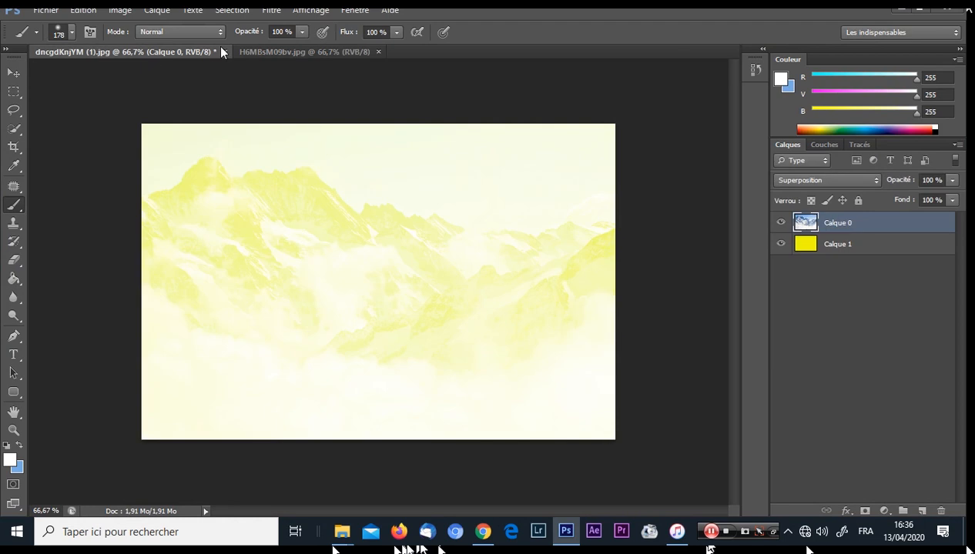
{"action": "left_click", "coordinate": [780, 244]}
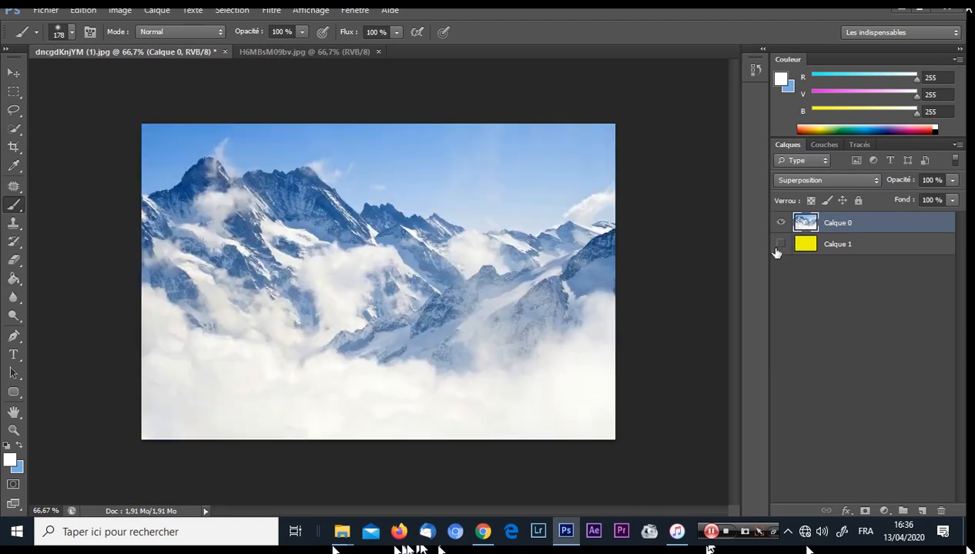
{"action": "left_click", "coordinate": [841, 183]}
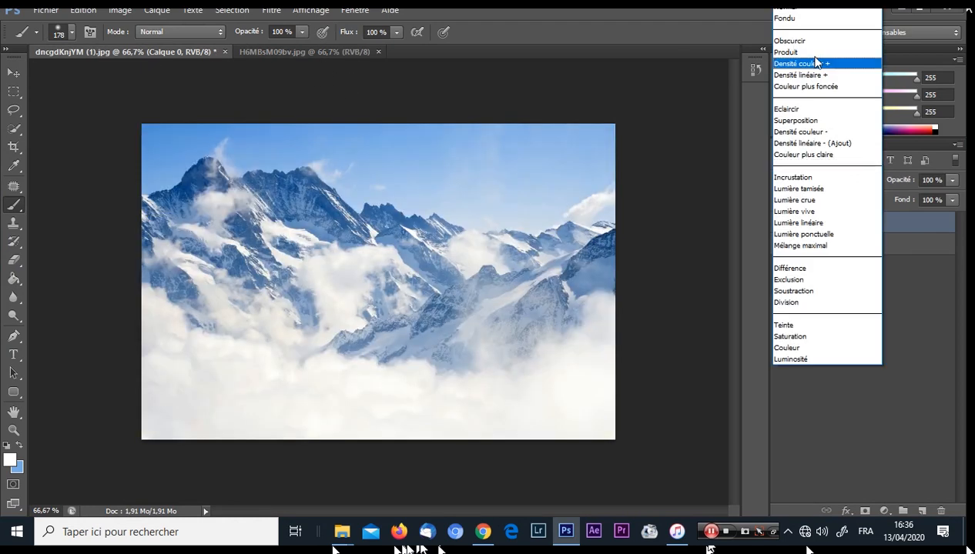
{"action": "left_click", "coordinate": [805, 15]}
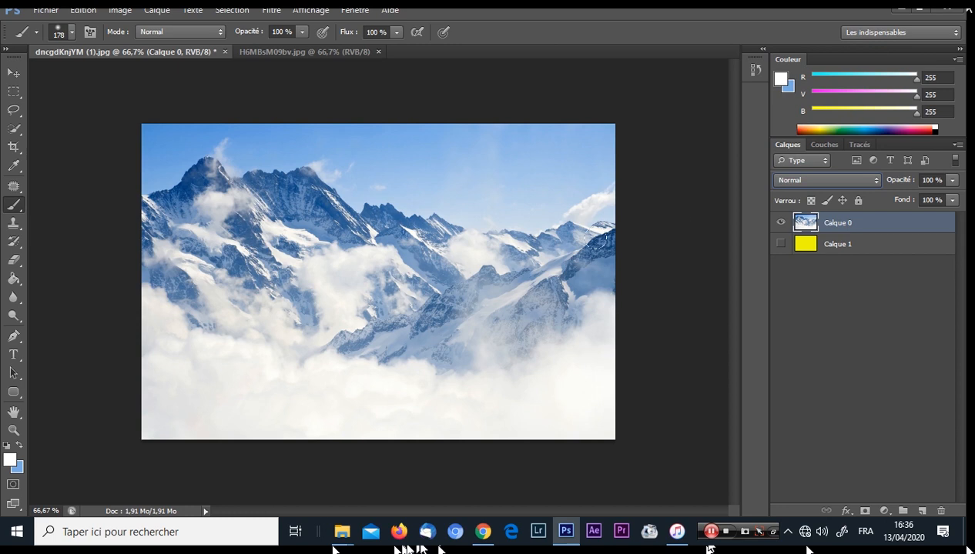
Compare the portrait image H6MBsM09bv.jpg with the mountain image dncgdKnjYM (1).jpg.
{"action": "left_click", "coordinate": [276, 51]}
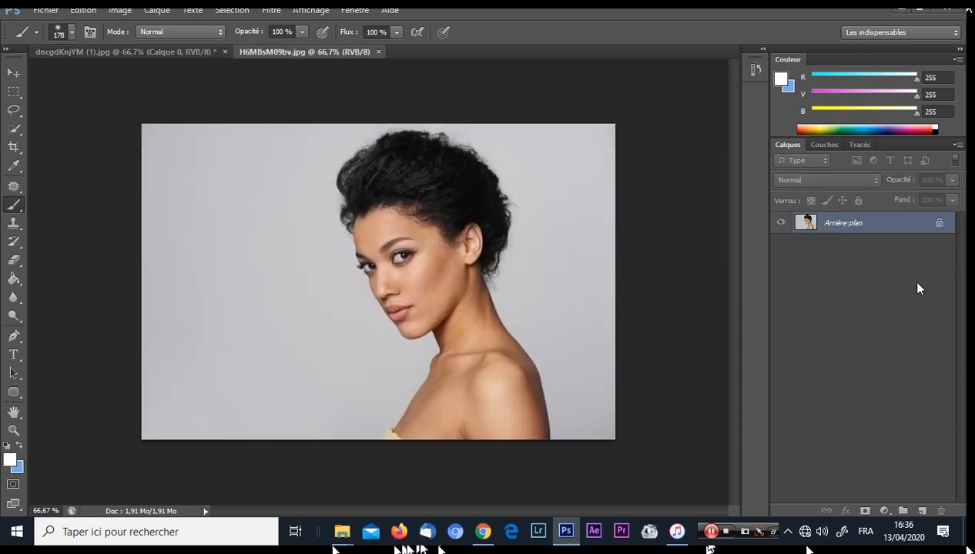
{"action": "left_click", "coordinate": [149, 53]}
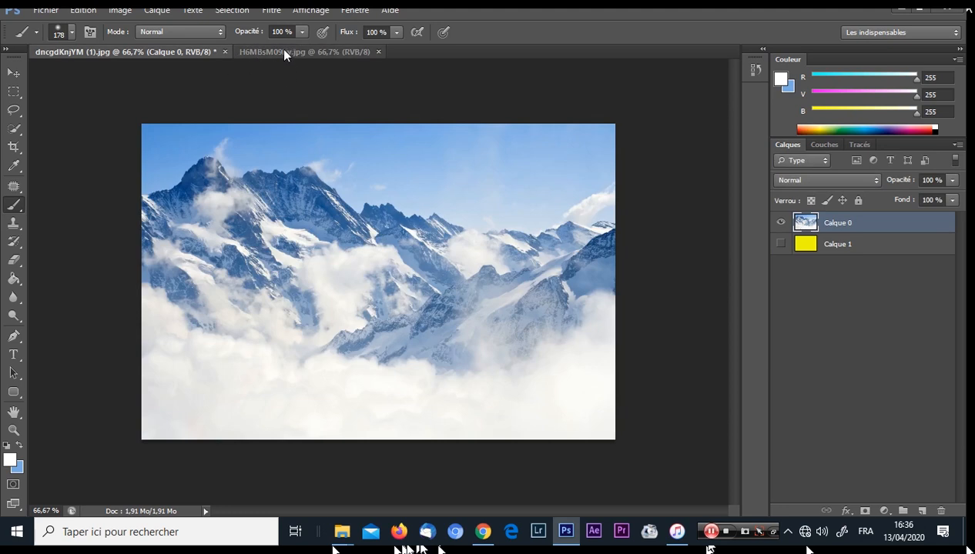
{"action": "left_click", "coordinate": [284, 52]}
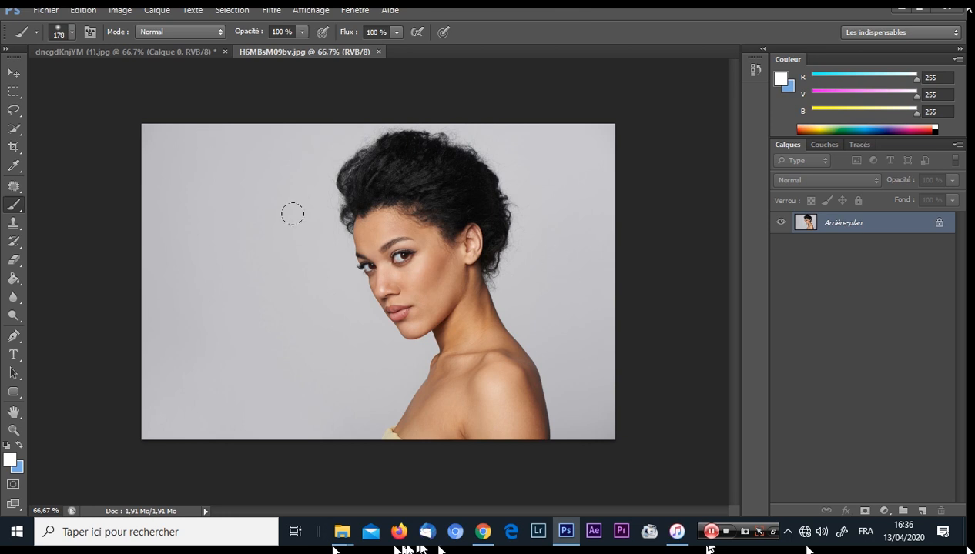
{"action": "left_click", "coordinate": [160, 48]}
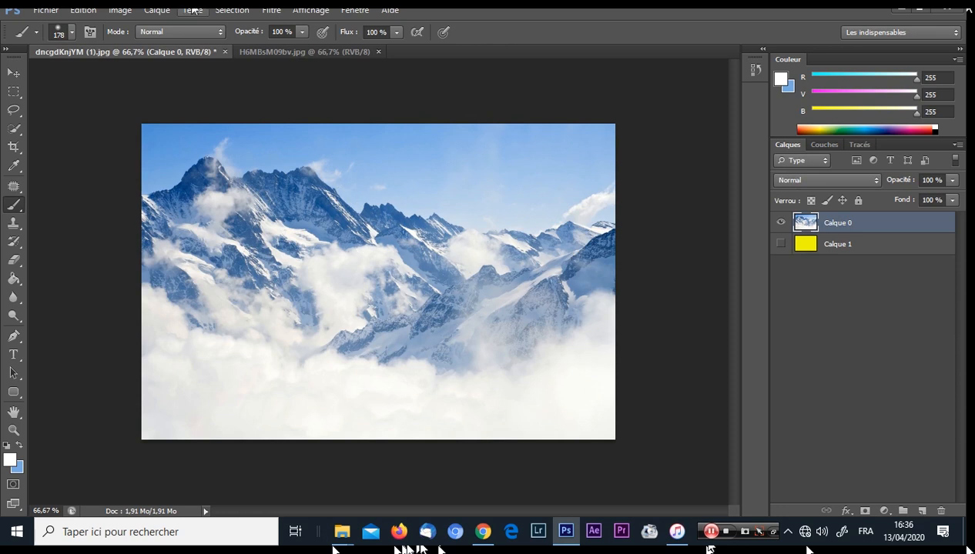
{"action": "left_click", "coordinate": [277, 54]}
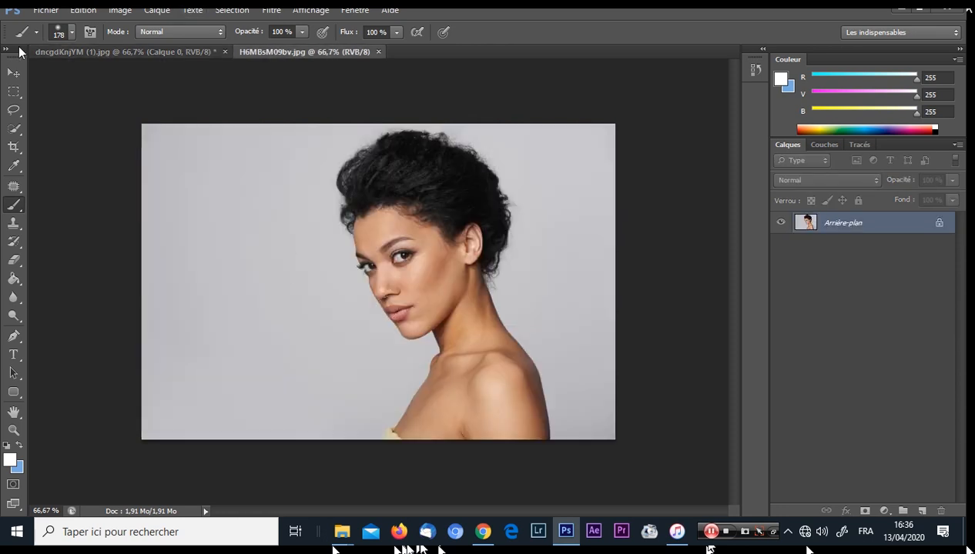
{"action": "left_click", "coordinate": [116, 48]}
Convert the portrait's locked background into the layer Calque 0 and duplicate it, leaving only the copy visible.
{"action": "double_click", "coordinate": [922, 230]}
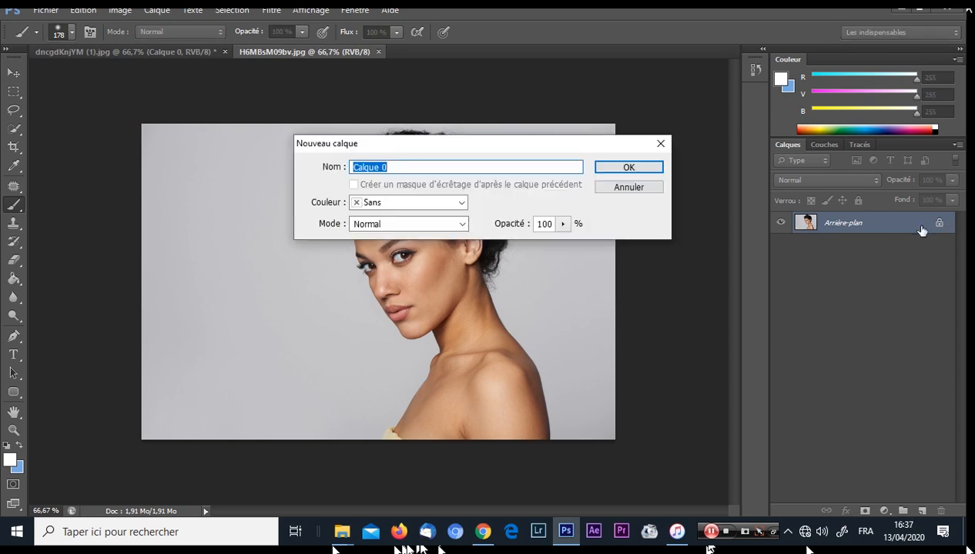
{"action": "key", "text": "Return"}
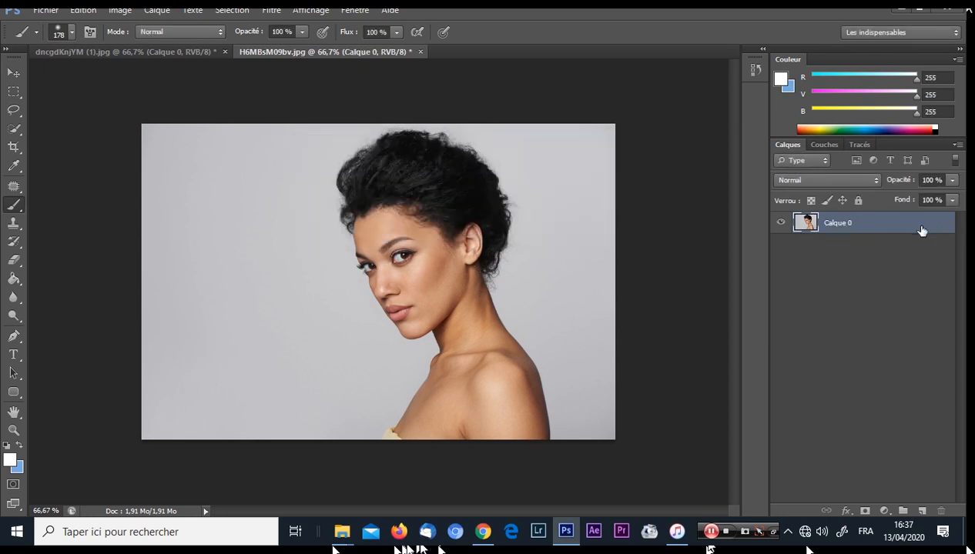
{"action": "key", "text": "ctrl+j"}
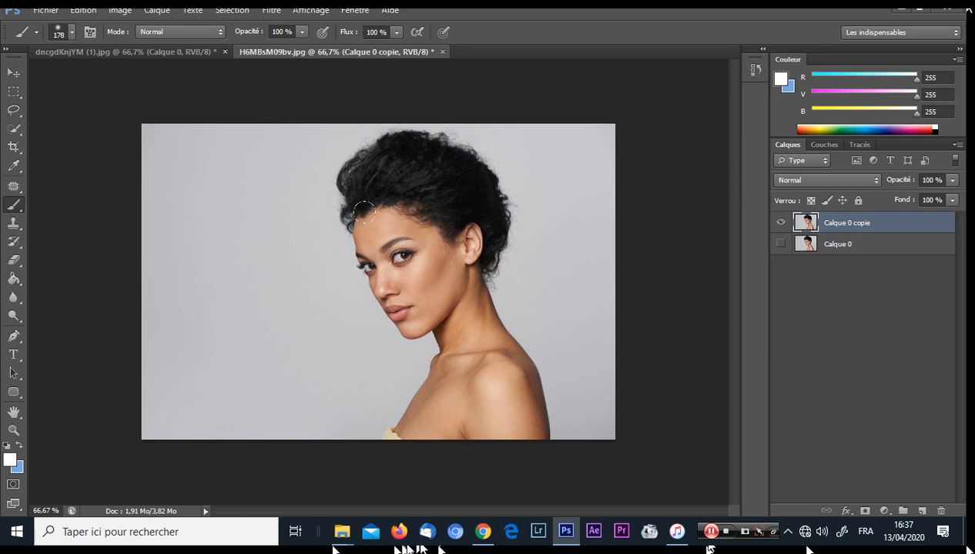
Select the woman's whole figure on the duplicate layer with the Quick Selection tool, and check the selection edge at the garment.
{"action": "left_click", "coordinate": [14, 128]}
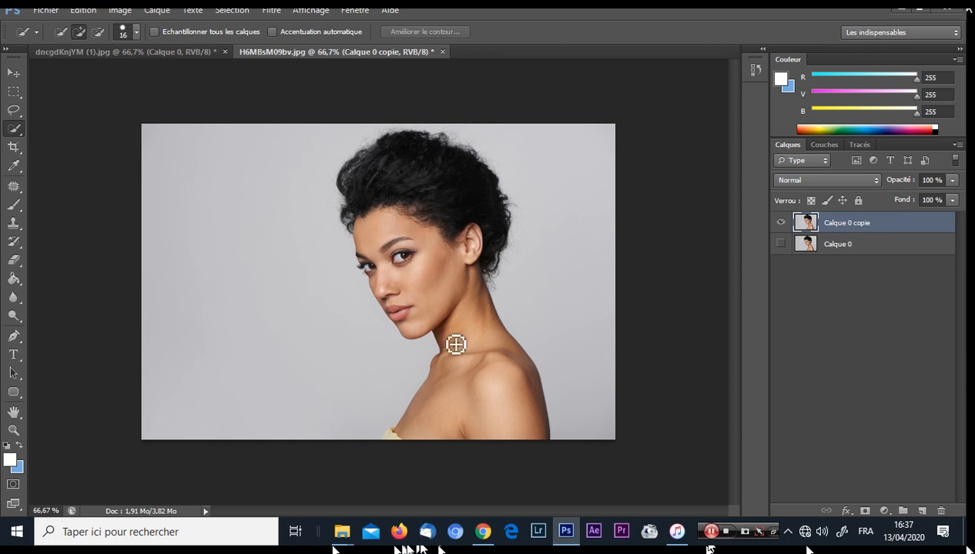
{"action": "mouse_move", "coordinate": [407, 152]}
{"action": "left_mouse_down"}
{"action": "mouse_move", "coordinate": [398, 182]}
{"action": "mouse_move", "coordinate": [412, 244]}
{"action": "mouse_move", "coordinate": [458, 307]}
{"action": "mouse_move", "coordinate": [477, 367]}
{"action": "mouse_move", "coordinate": [478, 415]}
{"action": "left_mouse_up"}
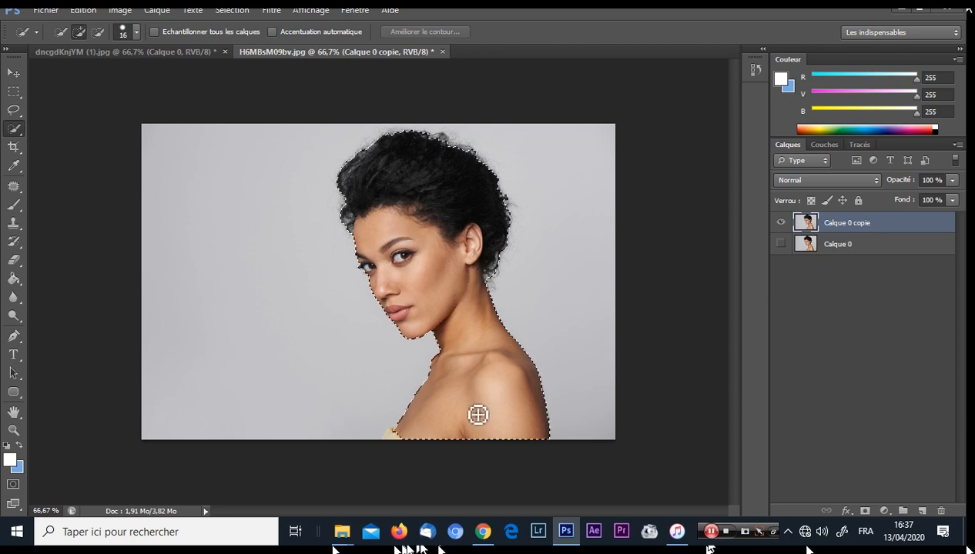
{"action": "scroll", "coordinate": [400, 450], "scroll_direction": "up", "scroll_amount": 5}
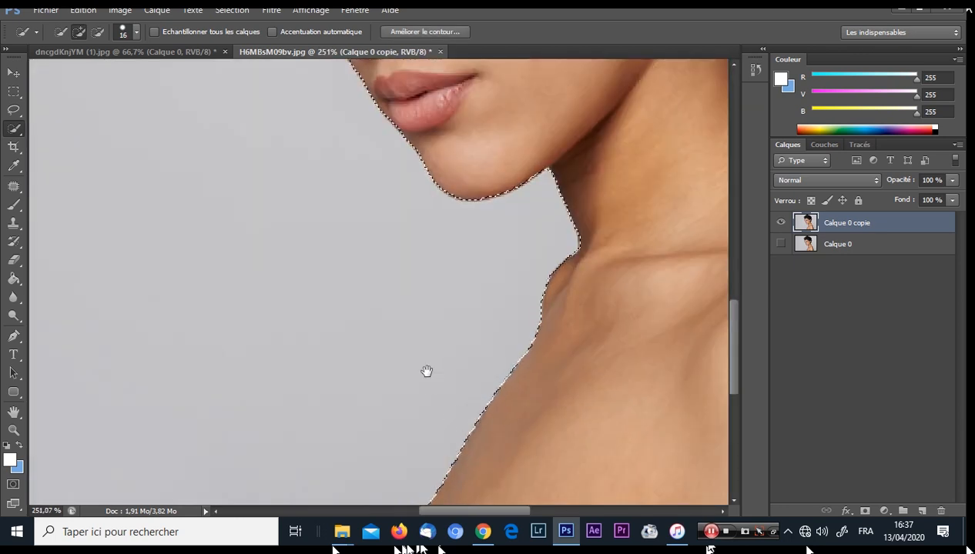
{"action": "left_click_drag", "start_coordinate": [427, 372], "coordinate": [311, 20]}
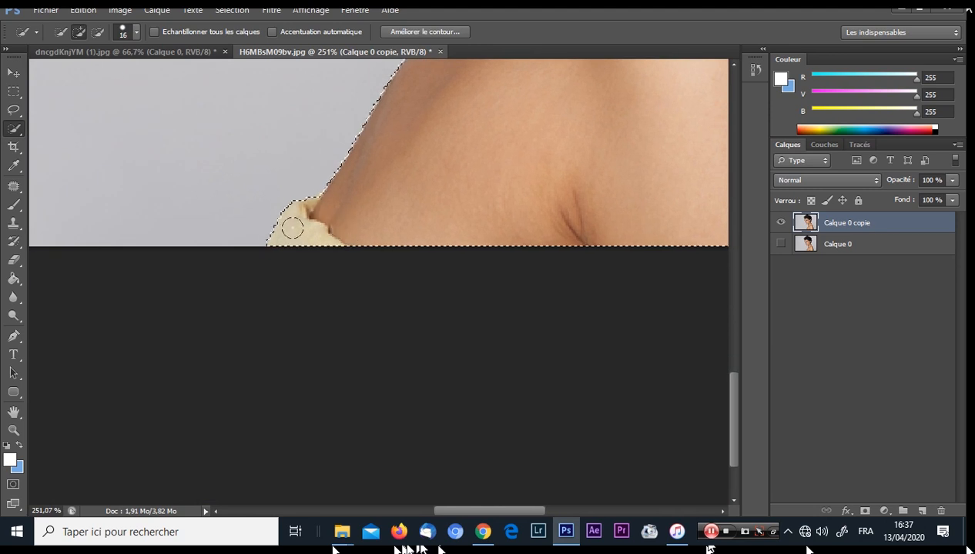
{"action": "scroll", "coordinate": [379, 179], "scroll_direction": "down", "scroll_amount": 6}
{"action": "scroll", "coordinate": [435, 253], "scroll_direction": "up", "scroll_amount": 3}
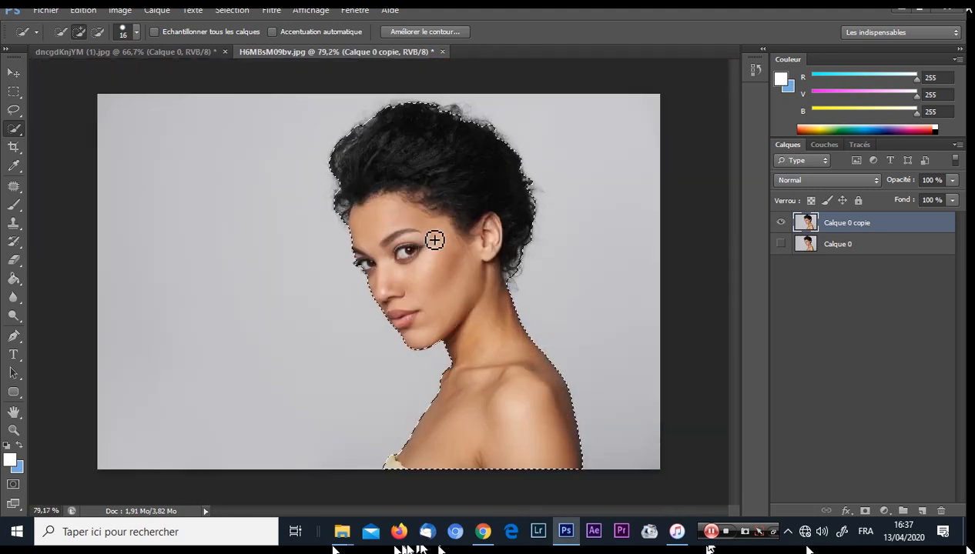
{"action": "scroll", "coordinate": [435, 240], "scroll_direction": "up", "scroll_amount": 1}
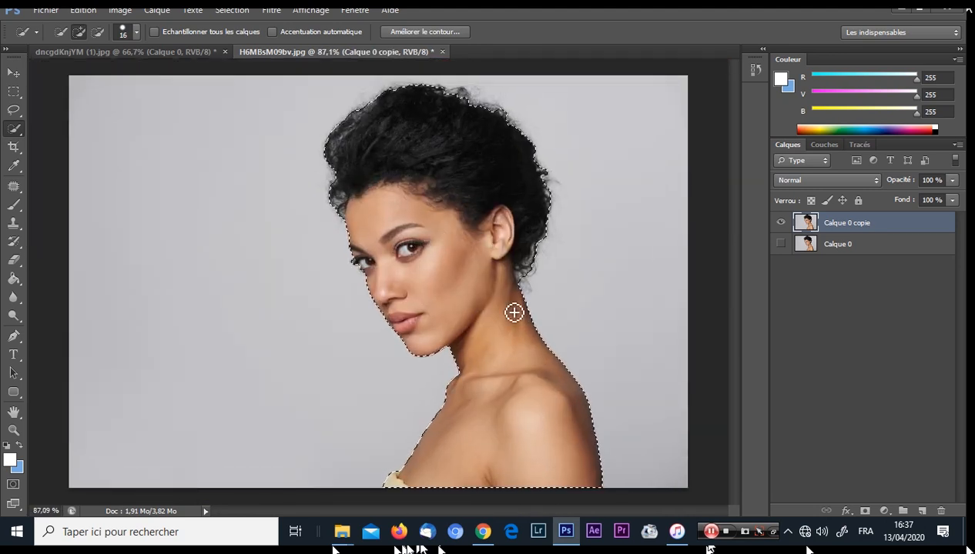
Add a layer mask that hides the selected woman, and invert it so it hides the grey background instead.
{"action": "left_click", "coordinate": [866, 511], "text": "alt"}
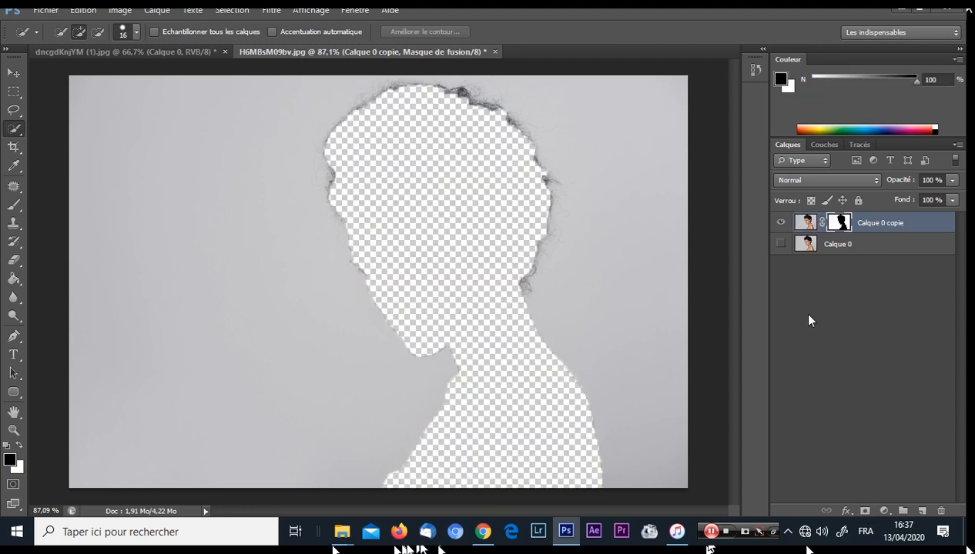
{"action": "left_click", "coordinate": [807, 227]}
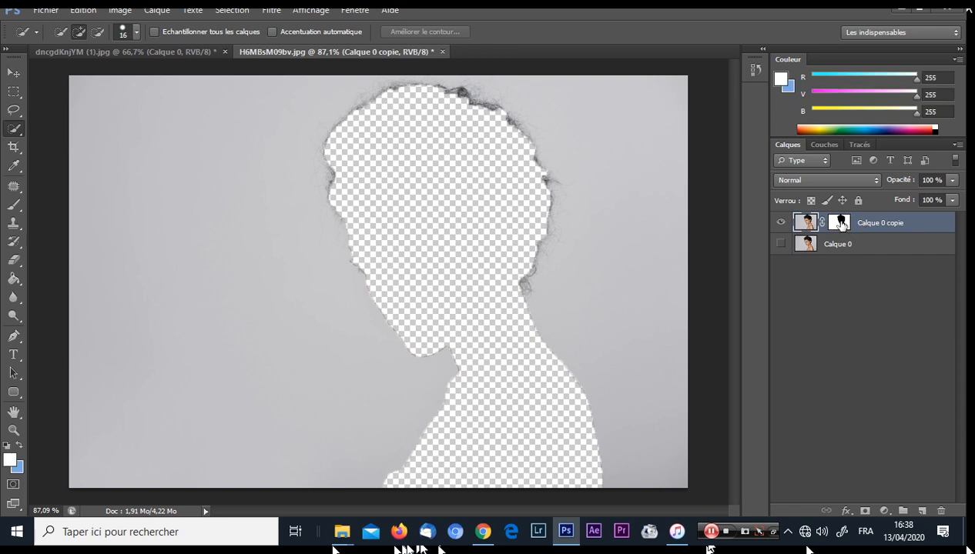
{"action": "left_click", "coordinate": [840, 223]}
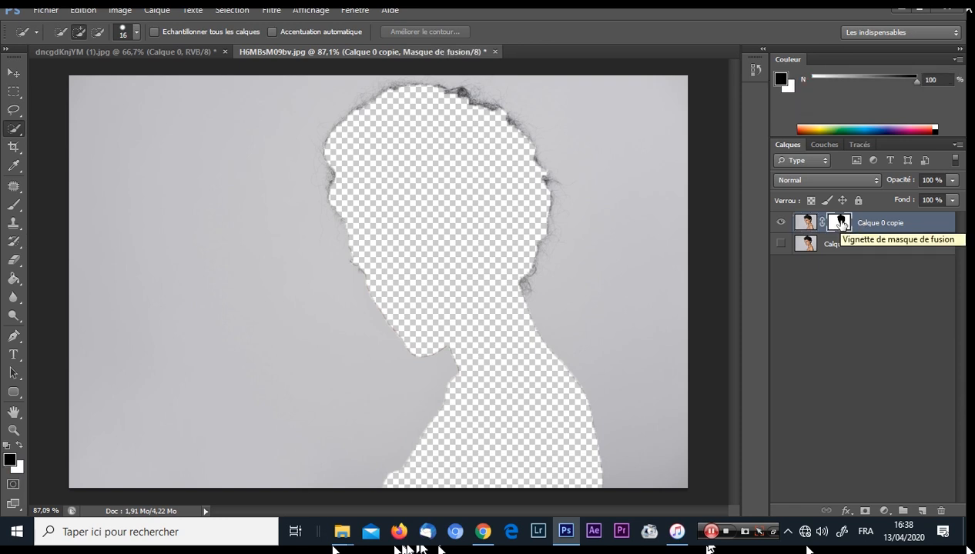
{"action": "left_click_drag", "start_coordinate": [841, 224], "coordinate": [455, 269]}
{"action": "key", "text": "ctrl+i"}
{"action": "key", "text": "ctrl+minus"}
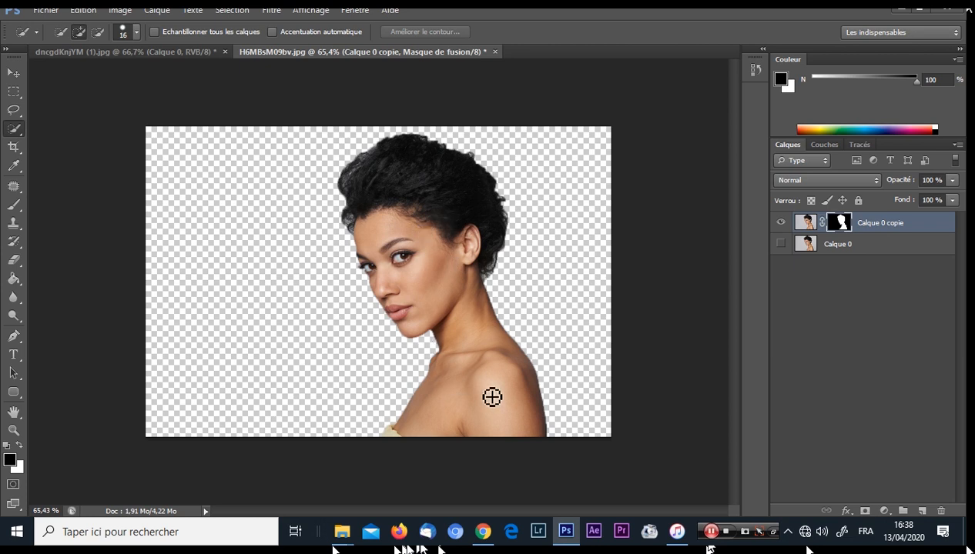
{"action": "left_click", "coordinate": [117, 11]}
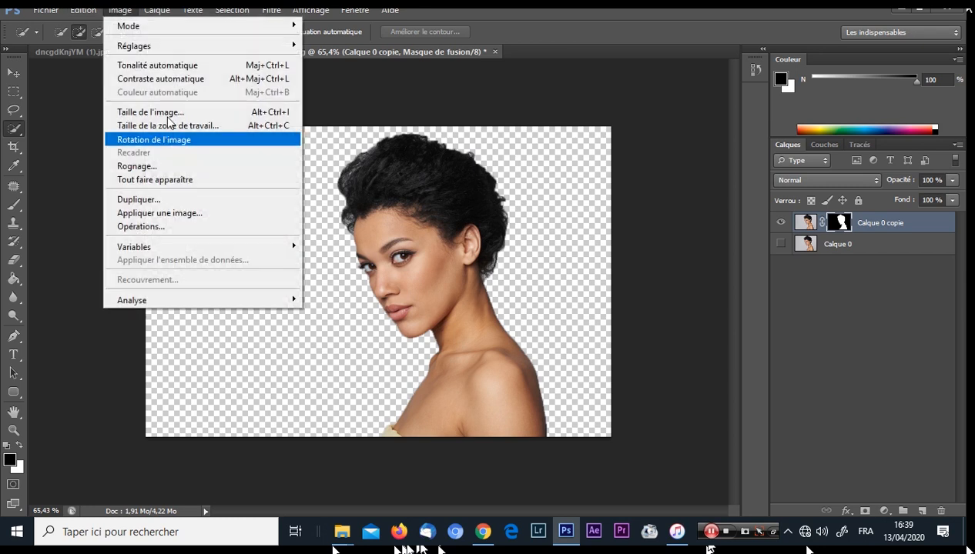
{"action": "mouse_move", "coordinate": [132, 46]}
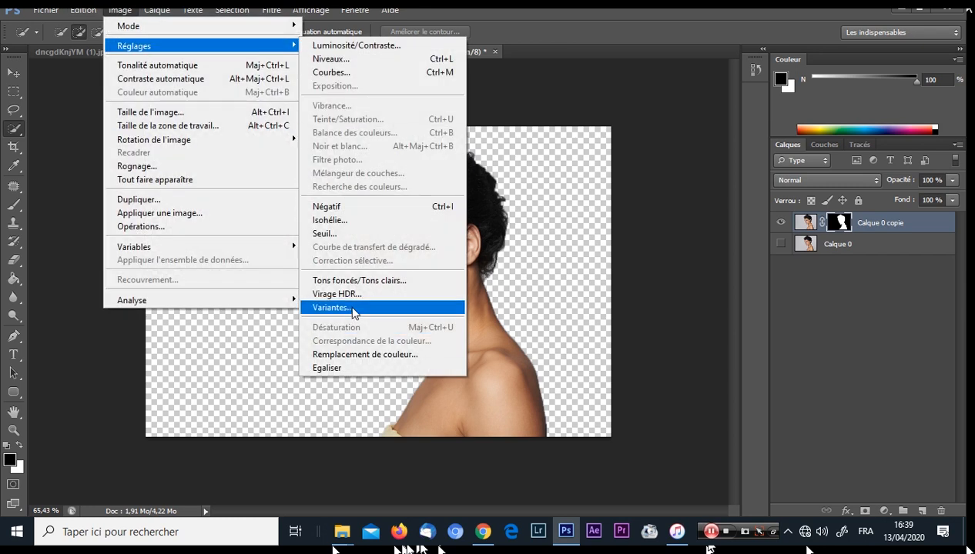
{"action": "left_click", "coordinate": [699, 9]}
Desaturate the image content of Calque 0 copie, leaving its mask alone, so the cut-out woman is black and white.
{"action": "left_click", "coordinate": [801, 223]}
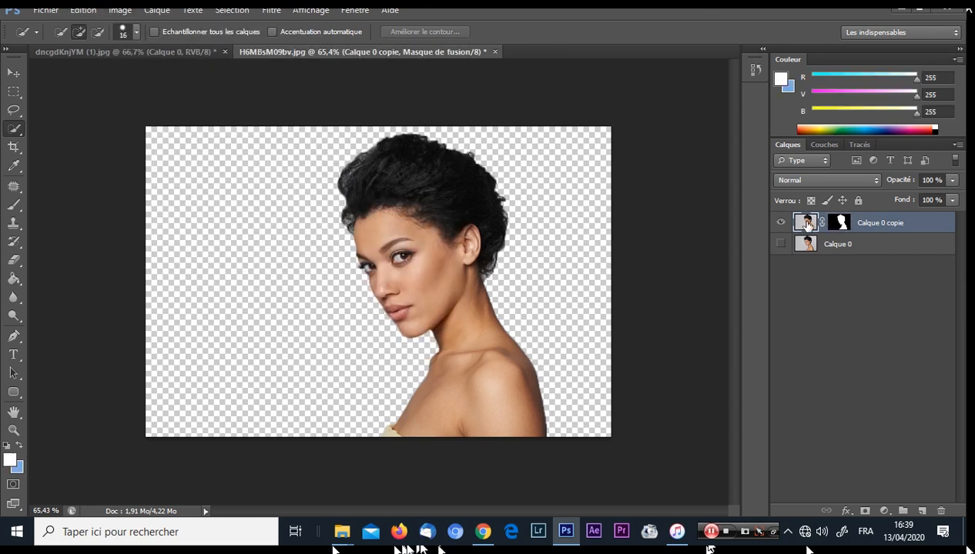
{"action": "left_click", "coordinate": [121, 10]}
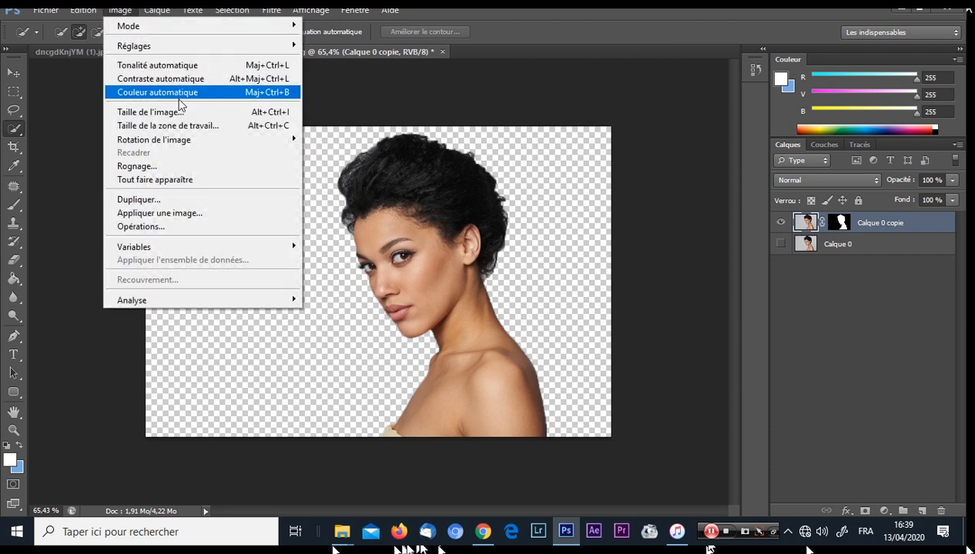
{"action": "mouse_move", "coordinate": [199, 44]}
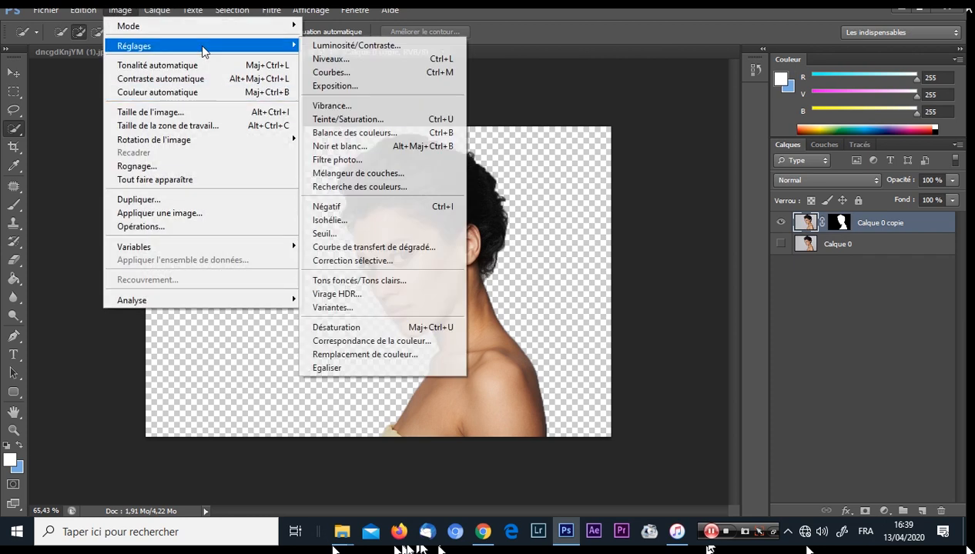
{"action": "left_click", "coordinate": [376, 328]}
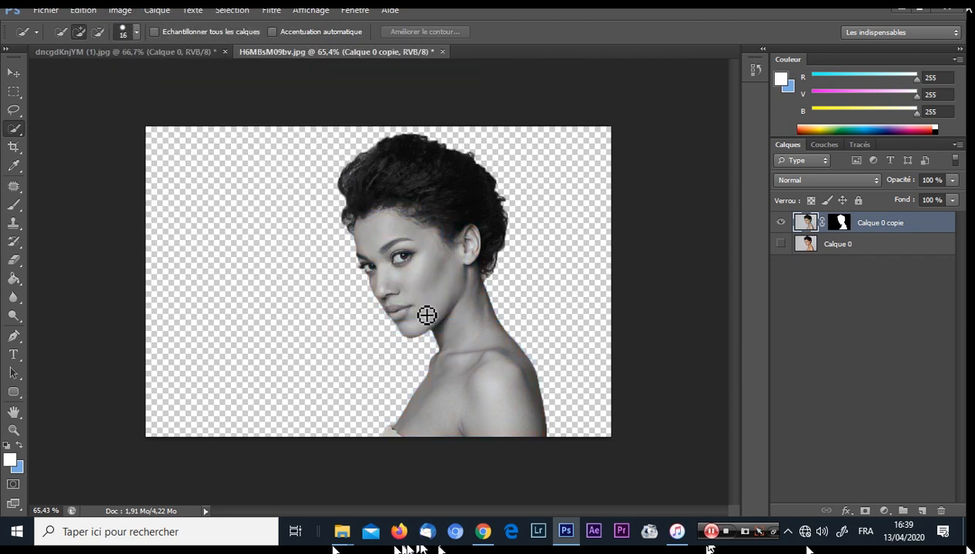
{"action": "scroll", "coordinate": [455, 268], "scroll_direction": "up", "scroll_amount": 2}
{"action": "scroll", "coordinate": [458, 268], "scroll_direction": "down", "scroll_amount": 1}
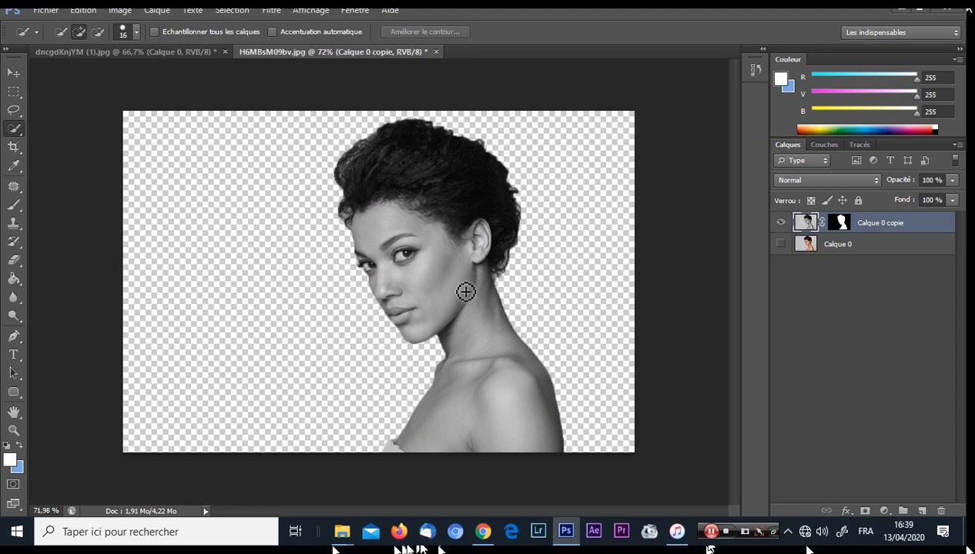
Enlarge the masked portrait slightly with Free Transform so the bust extends past the canvas's lower edge.
{"action": "key", "text": "ctrl+t"}
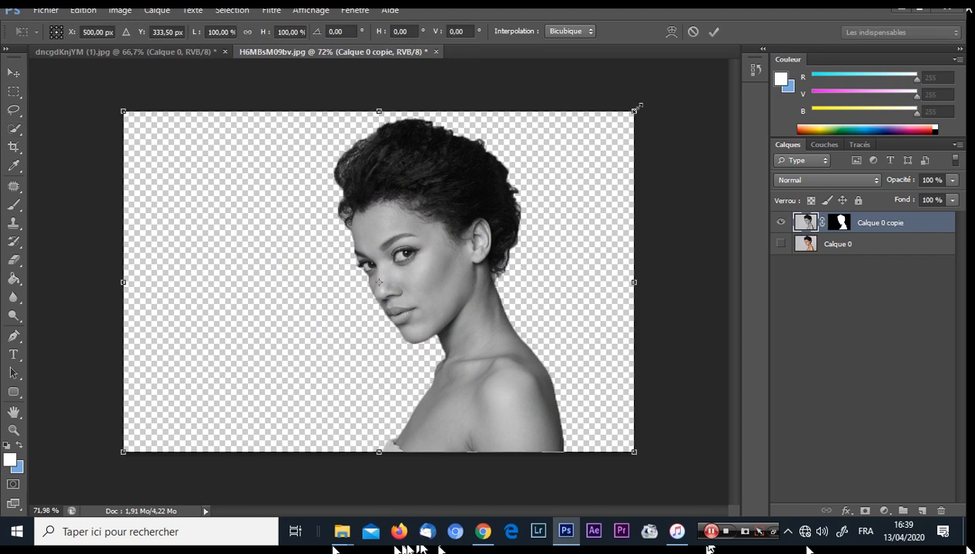
{"action": "left_click_drag", "start_coordinate": [636, 107], "coordinate": [652, 97]}
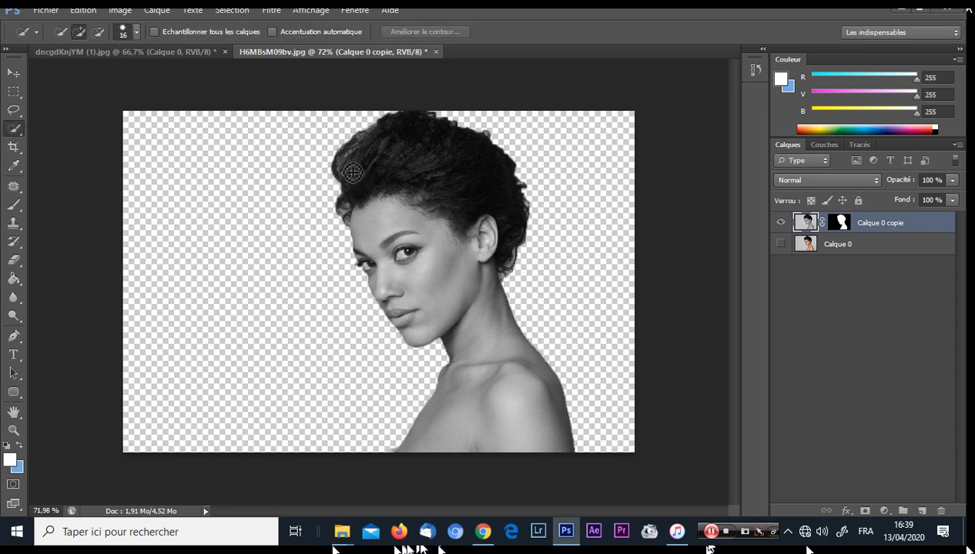
Bring the mountain picture into the portrait document with the Move tool, as a layer covering the woman.
{"action": "left_click", "coordinate": [150, 51]}
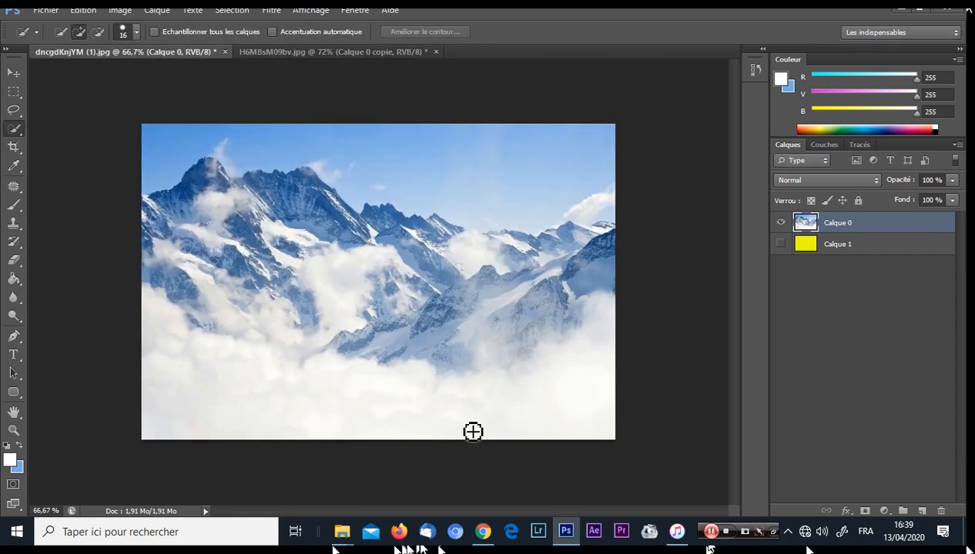
{"action": "key", "text": "v"}
{"action": "mouse_move", "coordinate": [442, 307]}
{"action": "left_mouse_down"}
{"action": "mouse_move", "coordinate": [412, 74]}
{"action": "mouse_move", "coordinate": [372, 54]}
{"action": "mouse_move", "coordinate": [457, 338]}
{"action": "mouse_move", "coordinate": [471, 357]}
{"action": "left_mouse_up"}
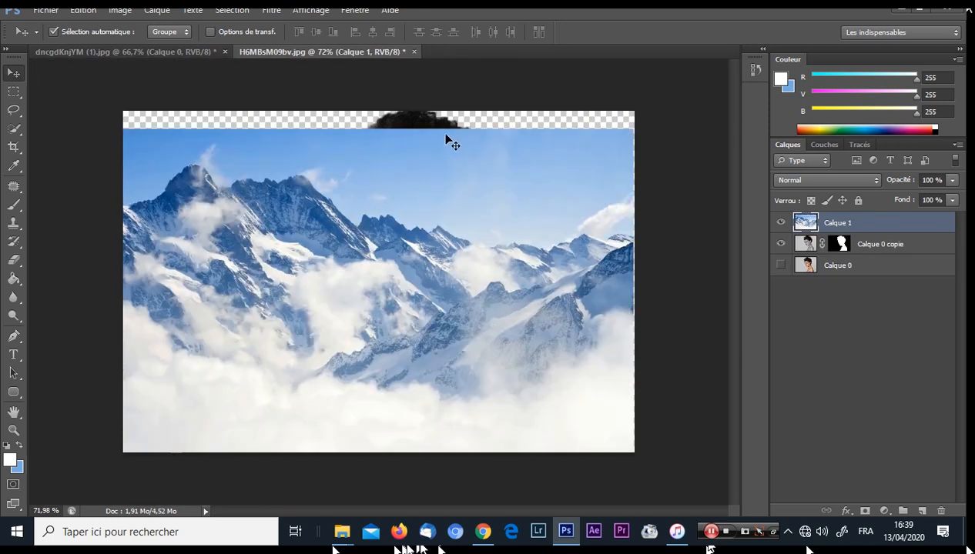
Move the mountain layer down off the woman's face, and nudge the portrait layer left towards the middle of the canvas.
{"action": "left_click_drag", "start_coordinate": [478, 226], "coordinate": [555, 484]}
{"action": "left_click", "coordinate": [446, 228]}
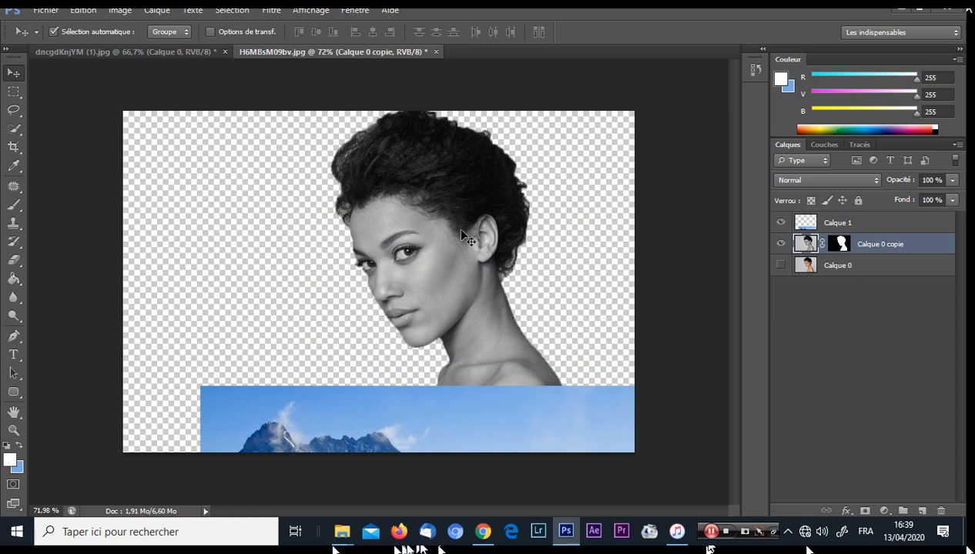
{"action": "key", "text": "Left"}
{"action": "key", "text": "Left"}
{"action": "key", "text": "Left"}
{"action": "key", "text": "Left"}
{"action": "key", "text": "Left"}
{"action": "key", "text": "Left"}
{"action": "key", "text": "Left"}
{"action": "key", "text": "Left"}
{"action": "key", "text": "Left"}
{"action": "key", "text": "Left"}
{"action": "key", "text": "Left"}
{"action": "key", "text": "Left"}
{"action": "key", "text": "Left"}
{"action": "key", "text": "Left"}
{"action": "key", "text": "Left"}
{"action": "key", "text": "Left"}
{"action": "key", "text": "Left"}
{"action": "key", "text": "Left"}
{"action": "key", "text": "Left"}
{"action": "key", "text": "Left"}
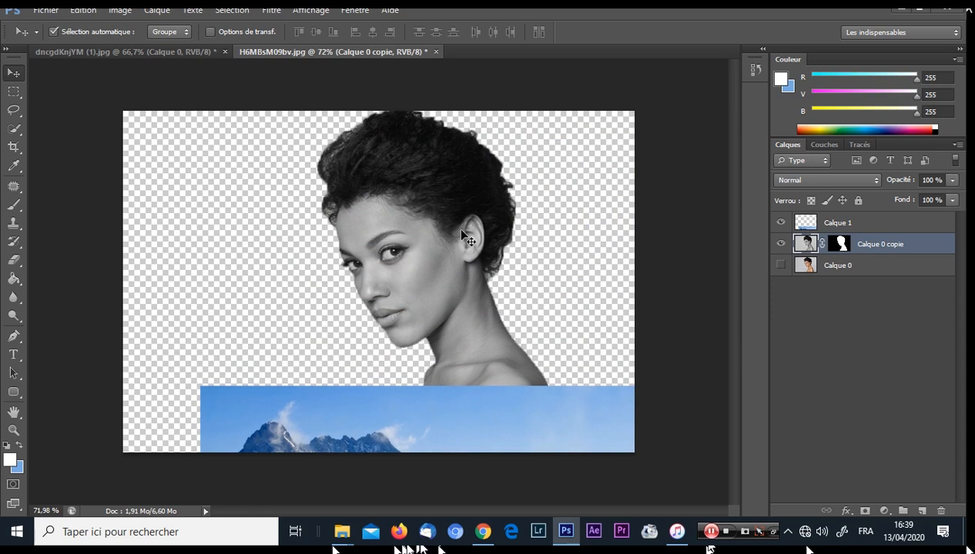
{"action": "key", "text": "Left"}
{"action": "key", "text": "Left"}
{"action": "key", "text": "Left"}
{"action": "key", "text": "Left"}
{"action": "key", "text": "Left"}
{"action": "key", "text": "Left"}
{"action": "key", "text": "Left"}
{"action": "key", "text": "Left"}
{"action": "key", "text": "Left"}
{"action": "key", "text": "Left"}
{"action": "key", "text": "Left"}
{"action": "key", "text": "Left"}
{"action": "key", "text": "Left"}
{"action": "key", "text": "Left"}
{"action": "key", "text": "Left"}
{"action": "key", "text": "Left"}
{"action": "key", "text": "Left"}
{"action": "key", "text": "Left"}
{"action": "key", "text": "Left"}
{"action": "key", "text": "Left"}
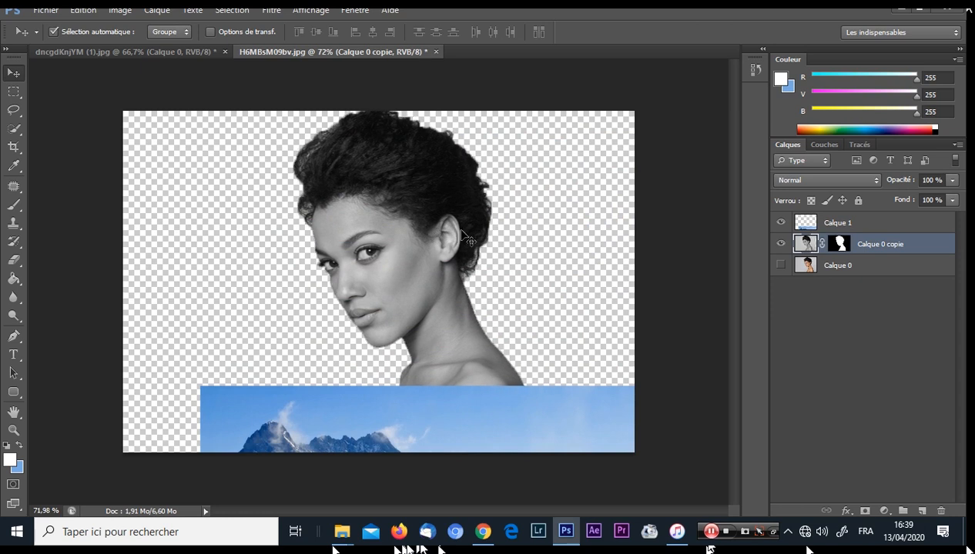
{"action": "key", "text": "Right"}
{"action": "key", "text": "Right"}
{"action": "key", "text": "Right"}
{"action": "key", "text": "Right"}
{"action": "key", "text": "Right"}
{"action": "key", "text": "Right"}
{"action": "key", "text": "Right"}
Move the mountain layer back over the whole canvas and set its opacity to 65 %.
{"action": "left_click_drag", "start_coordinate": [462, 406], "coordinate": [423, 177]}
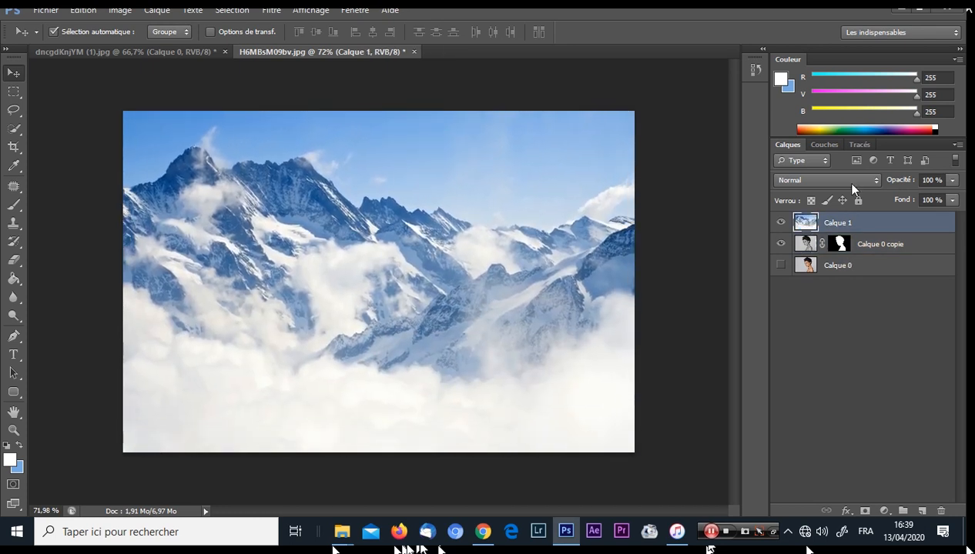
{"action": "mouse_move", "coordinate": [894, 179]}
{"action": "left_mouse_down"}
{"action": "mouse_move", "coordinate": [855, 176]}
{"action": "mouse_move", "coordinate": [883, 176]}
{"action": "left_mouse_up"}
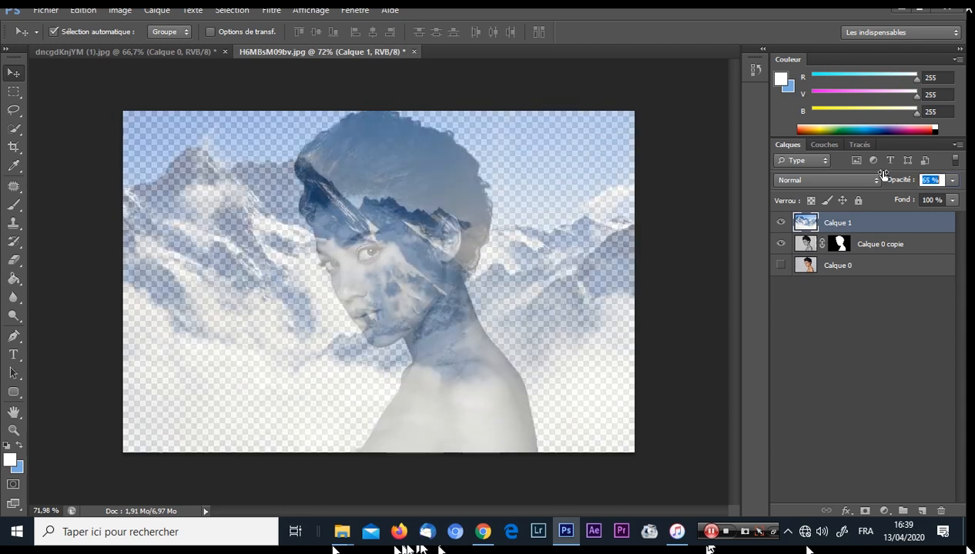
Add a white-filled layer directly beneath the cut-out portrait, hiding the mountain layer while filling and showing it again.
{"action": "left_click", "coordinate": [780, 222]}
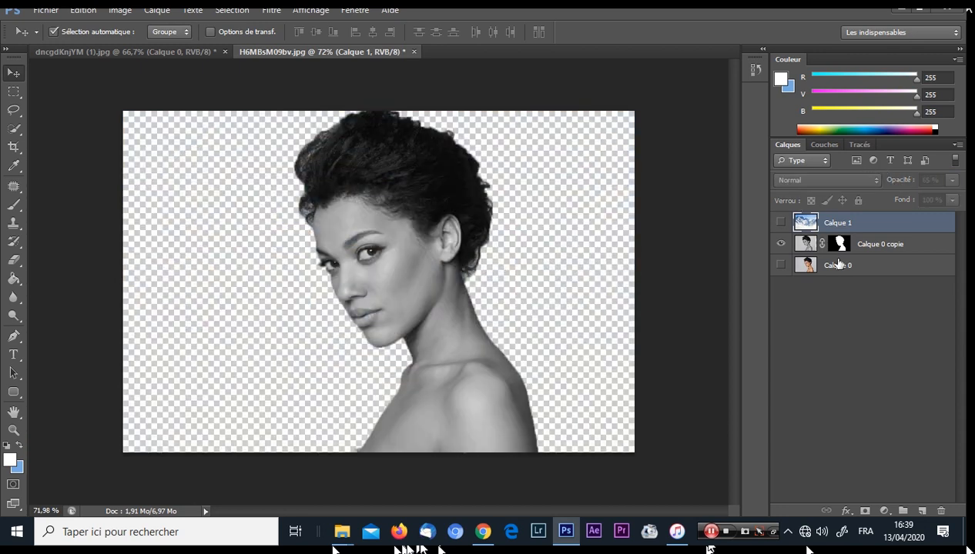
{"action": "left_click", "coordinate": [832, 264]}
{"action": "left_click", "coordinate": [922, 510]}
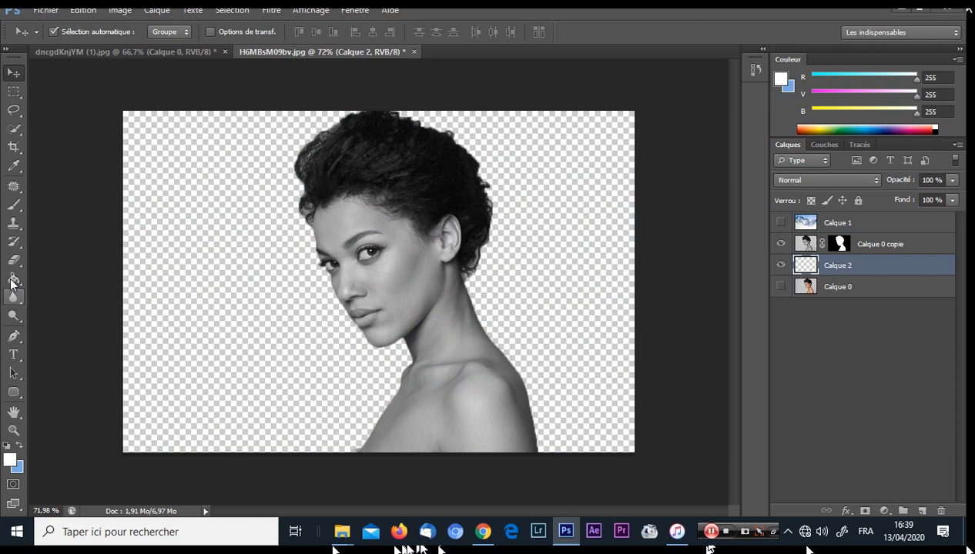
{"action": "left_click", "coordinate": [14, 279]}
{"action": "left_click", "coordinate": [295, 300]}
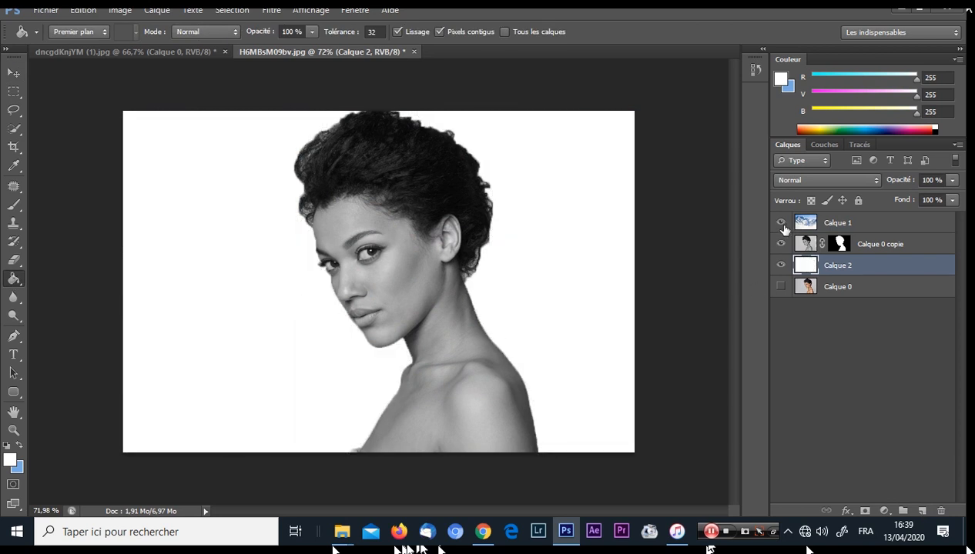
{"action": "left_click", "coordinate": [781, 224]}
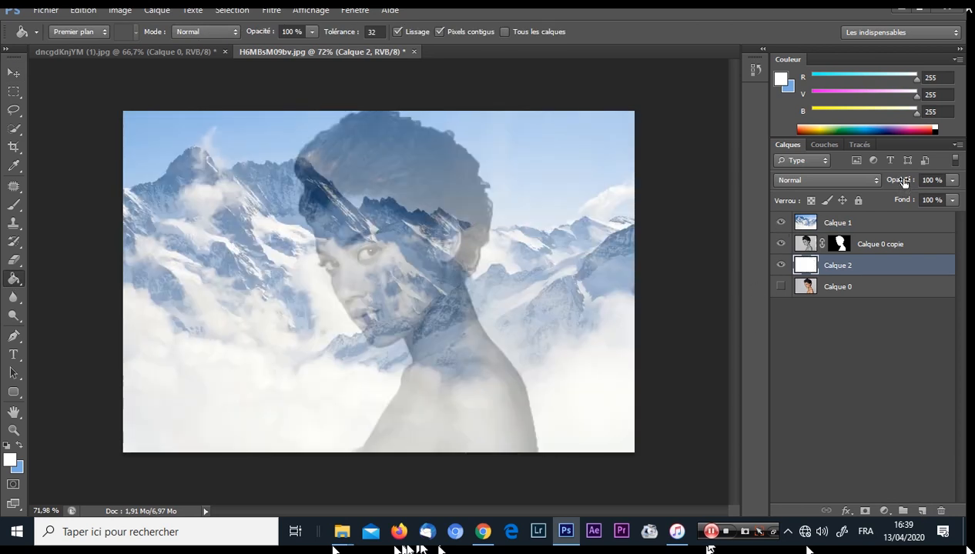
Set the mountain layer's opacity to 57 %.
{"action": "left_click_drag", "start_coordinate": [905, 181], "coordinate": [904, 181]}
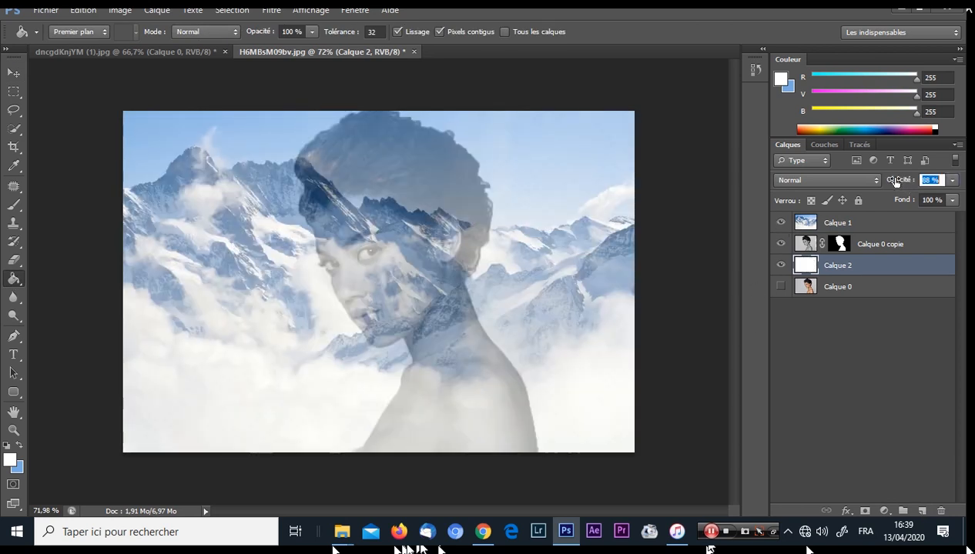
{"action": "left_click", "coordinate": [882, 221]}
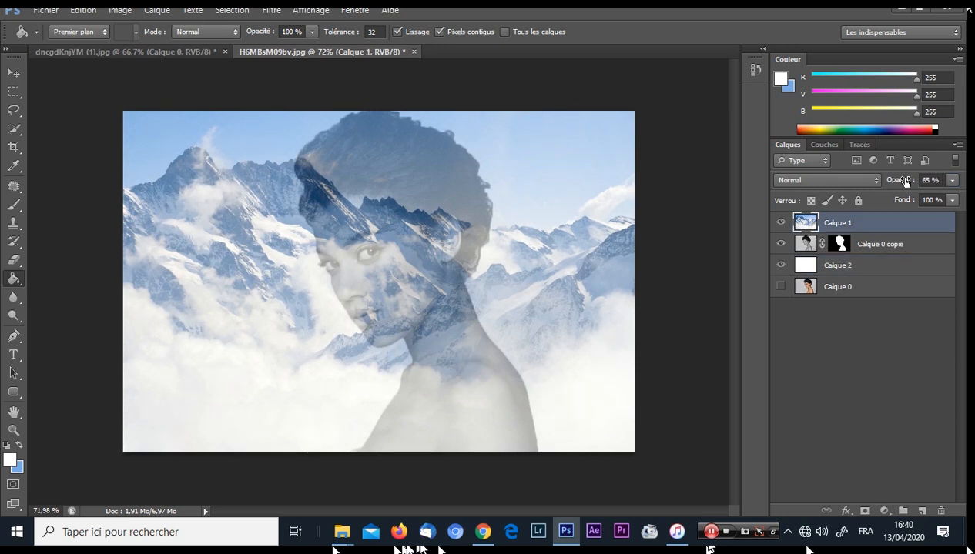
{"action": "left_click_drag", "start_coordinate": [905, 181], "coordinate": [901, 182]}
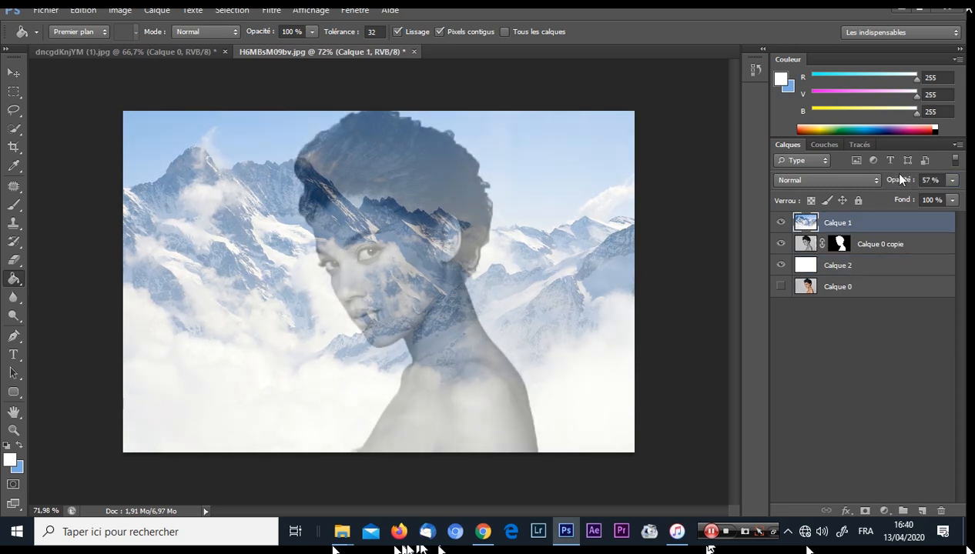
Scale the mountain layer to about 84 % with Free Transform and place its peaks over the woman's hair.
{"action": "key", "text": "ctrl+t"}
{"action": "left_click_drag", "start_coordinate": [634, 450], "coordinate": [573, 409]}
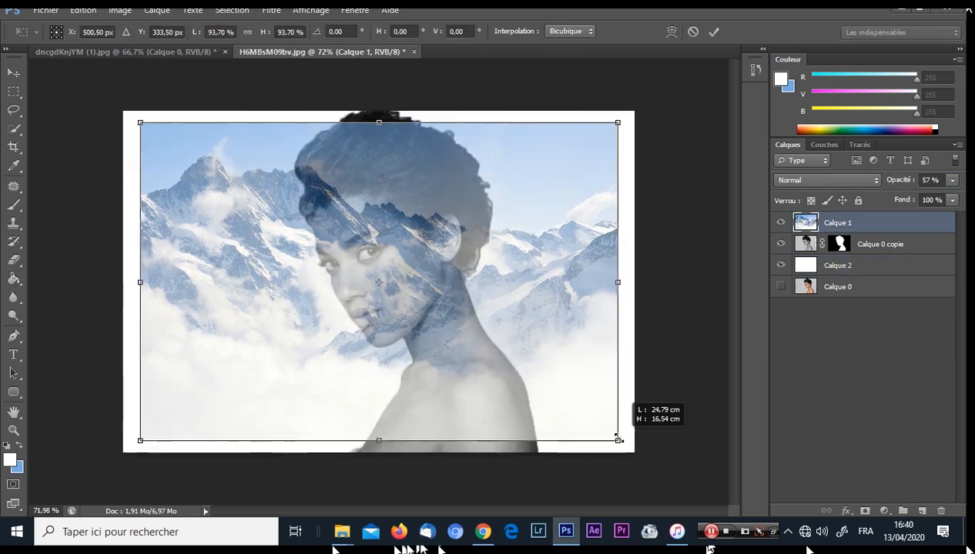
{"action": "left_click_drag", "start_coordinate": [477, 355], "coordinate": [539, 315]}
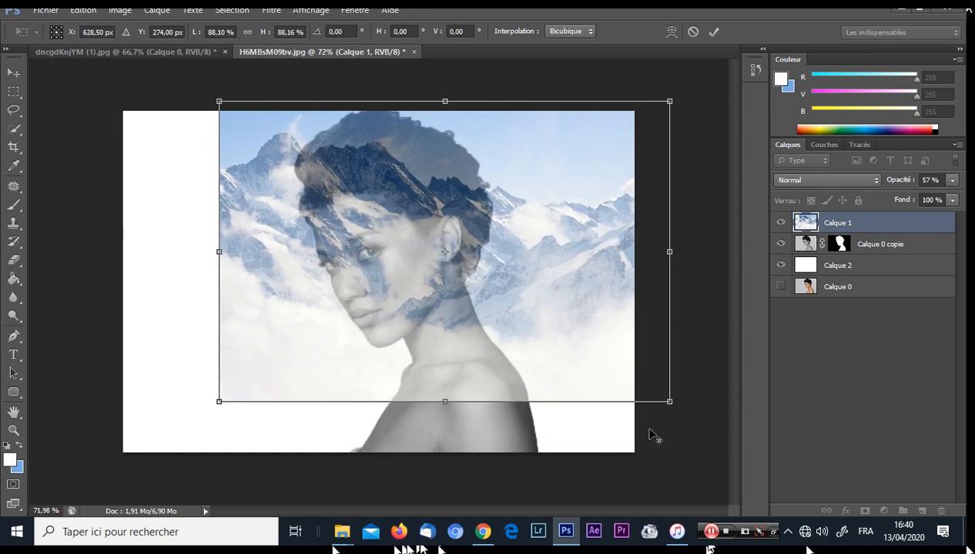
{"action": "left_click_drag", "start_coordinate": [664, 404], "coordinate": [613, 377]}
{"action": "left_click_drag", "start_coordinate": [444, 305], "coordinate": [505, 278]}
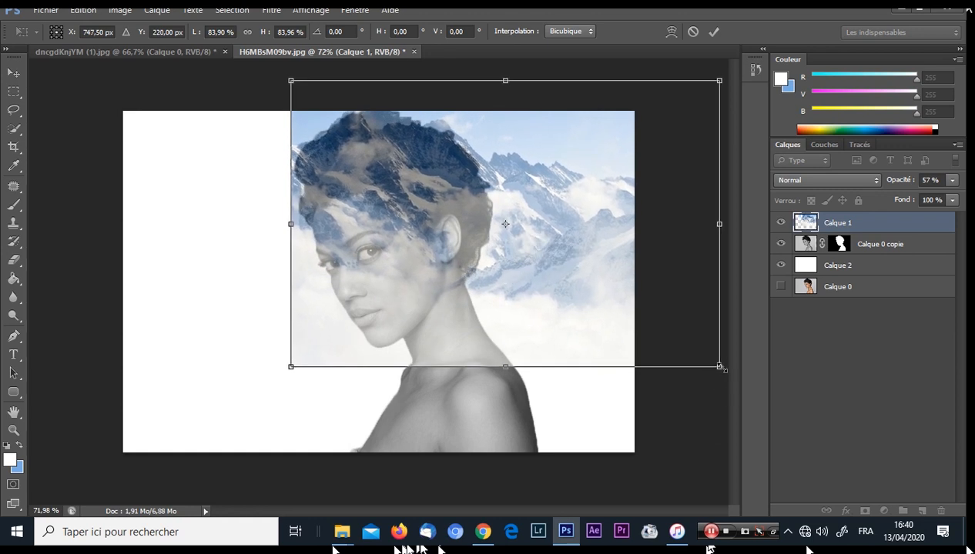
{"action": "mouse_move", "coordinate": [663, 336]}
{"action": "left_mouse_down"}
{"action": "mouse_move", "coordinate": [600, 316]}
{"action": "mouse_move", "coordinate": [677, 331]}
{"action": "mouse_move", "coordinate": [662, 329]}
{"action": "left_mouse_up"}
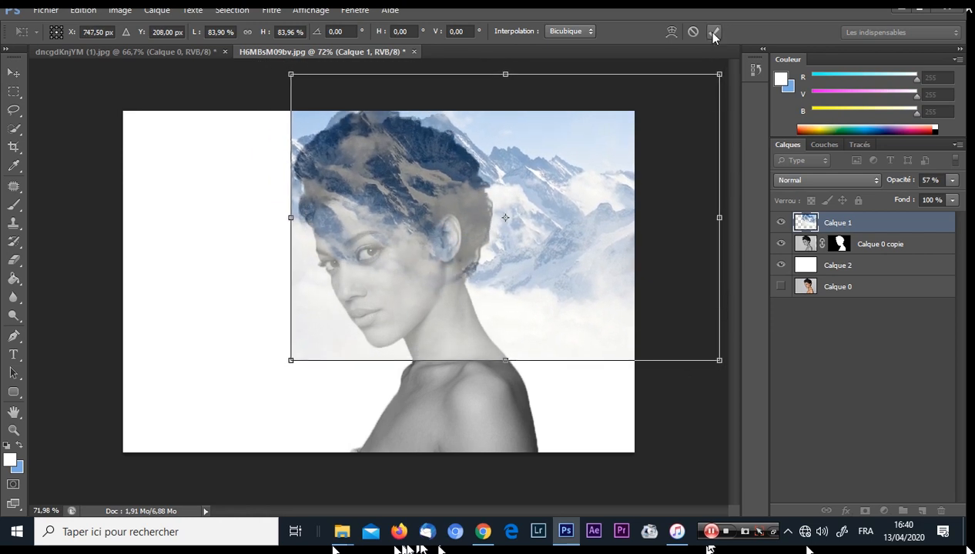
{"action": "key", "text": "g"}
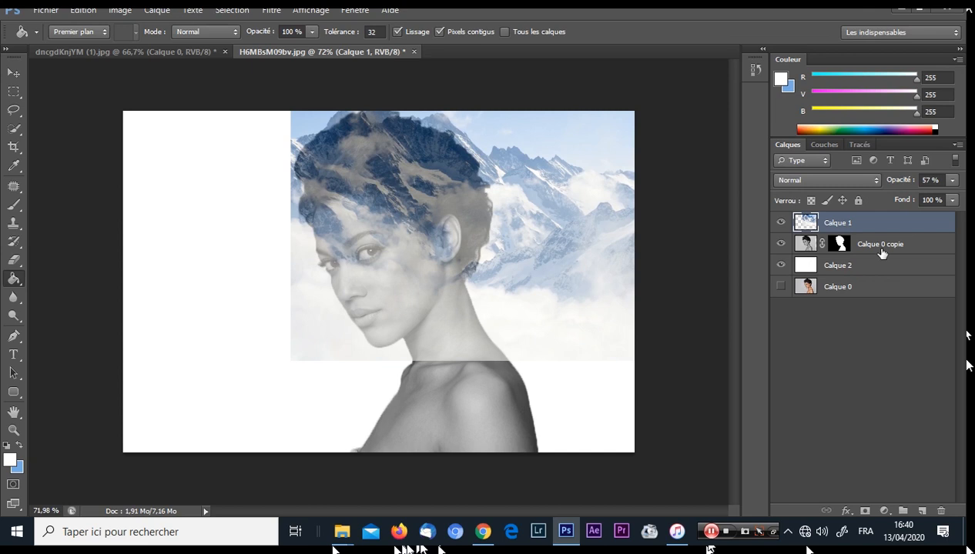
Duplicate the scaled mountain layer and hide the copy.
{"action": "key", "text": "ctrl+j"}
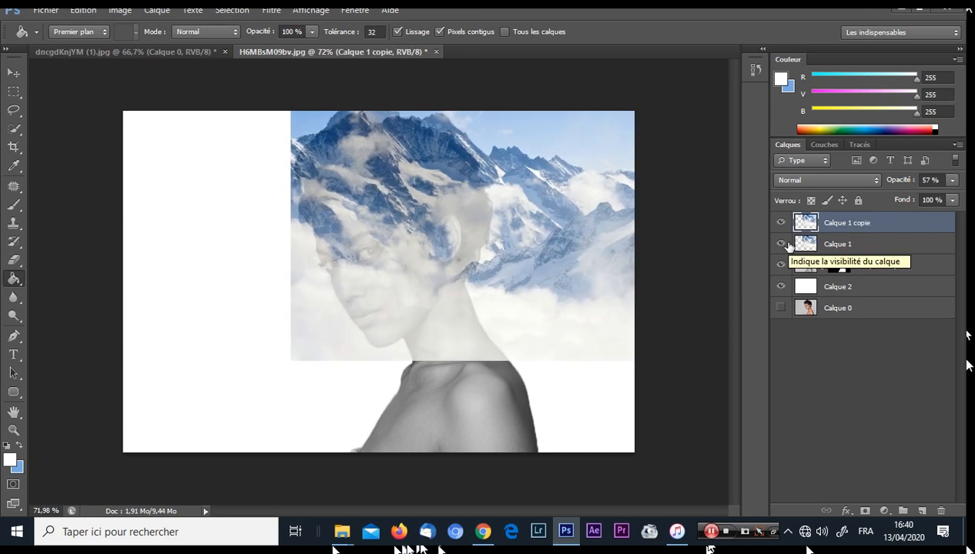
{"action": "left_click", "coordinate": [781, 222]}
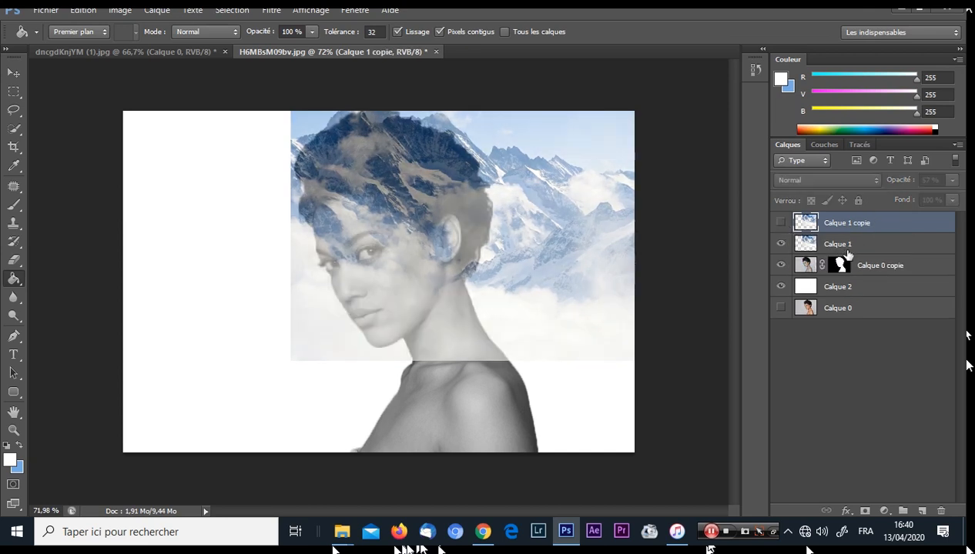
Set Calque 1 to 100 % opacity and the Superposition blending mode.
{"action": "left_click", "coordinate": [826, 243]}
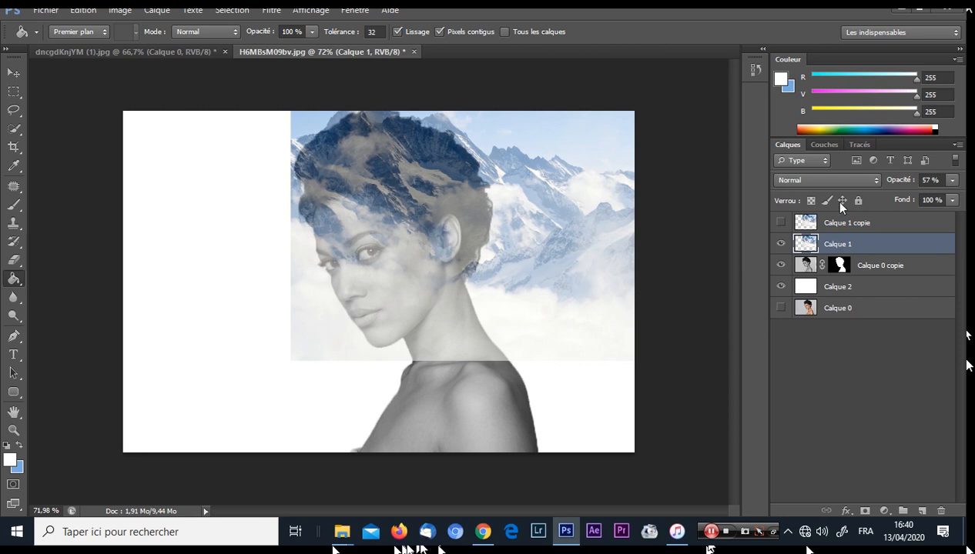
{"action": "left_click_drag", "start_coordinate": [914, 188], "coordinate": [955, 184]}
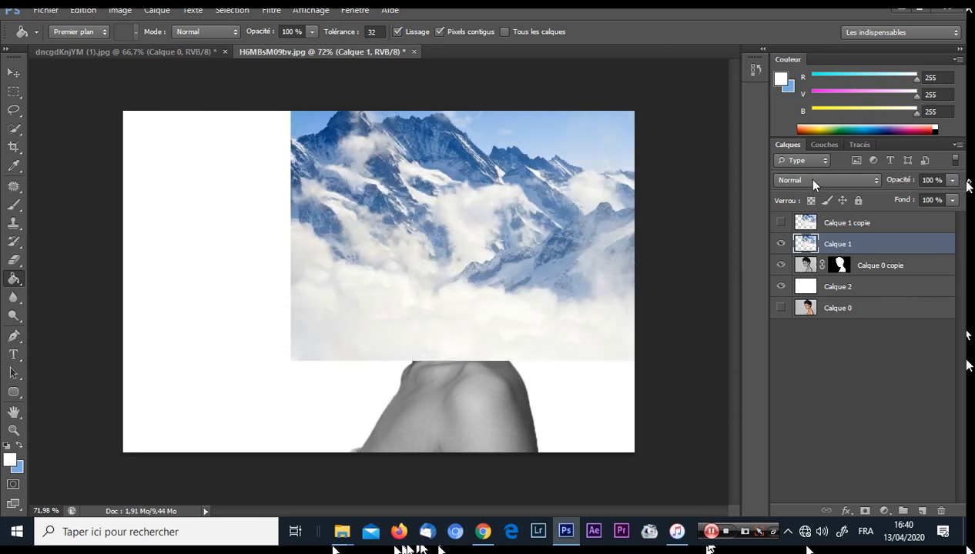
{"action": "left_click", "coordinate": [804, 179]}
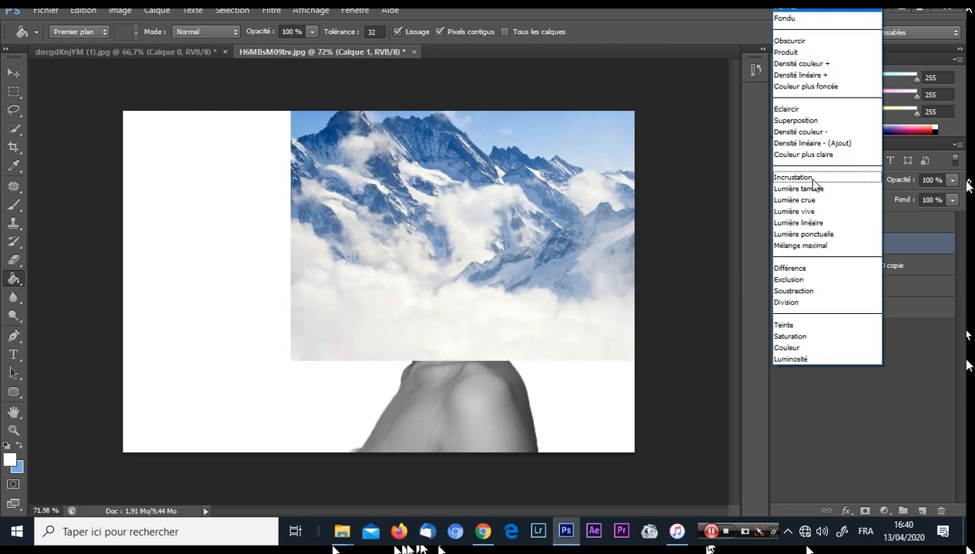
{"action": "left_click", "coordinate": [808, 120]}
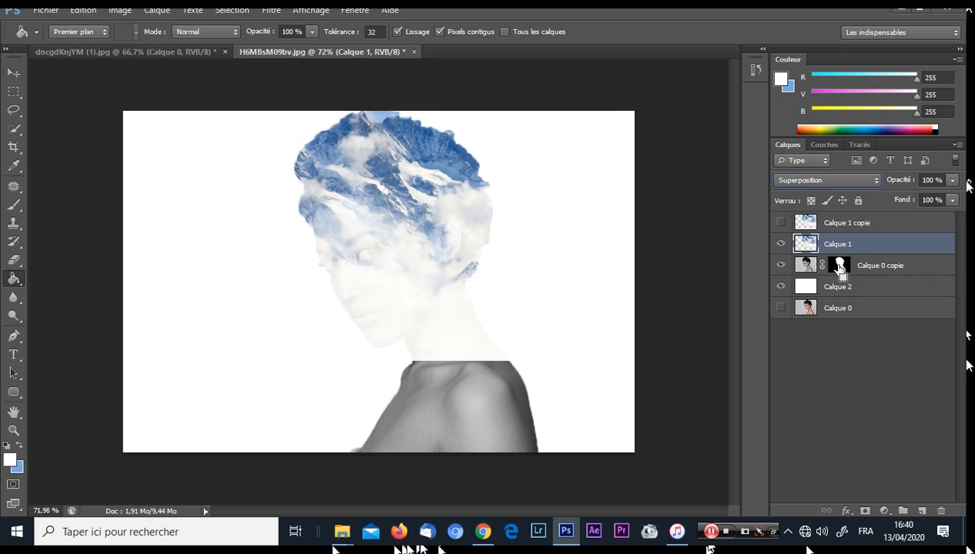
Load the portrait mask as a selection, invert it, delete the mountain pixels outside the woman's silhouette on Calque 1, and deselect.
{"action": "left_click", "coordinate": [839, 266], "text": "ctrl"}
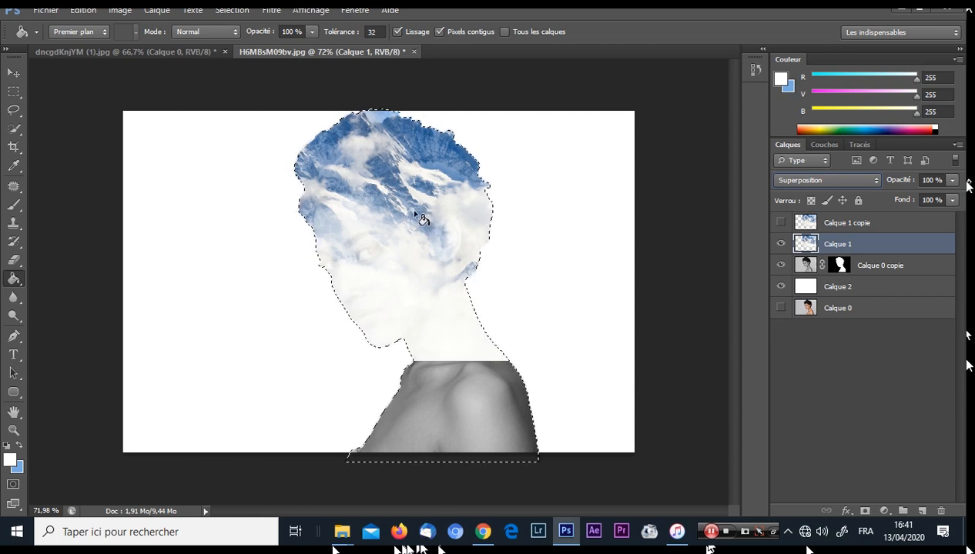
{"action": "left_click", "coordinate": [13, 92]}
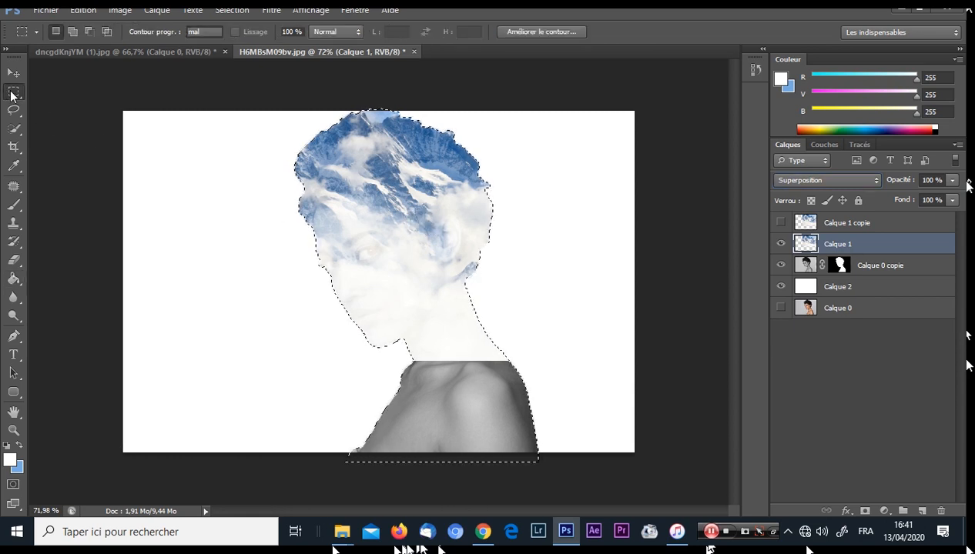
{"action": "right_click", "coordinate": [416, 227]}
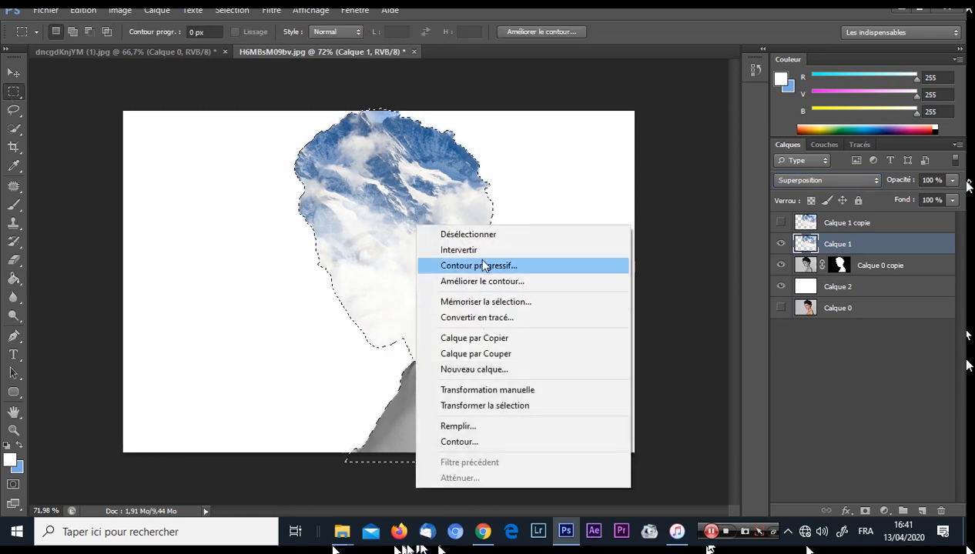
{"action": "left_click", "coordinate": [459, 250]}
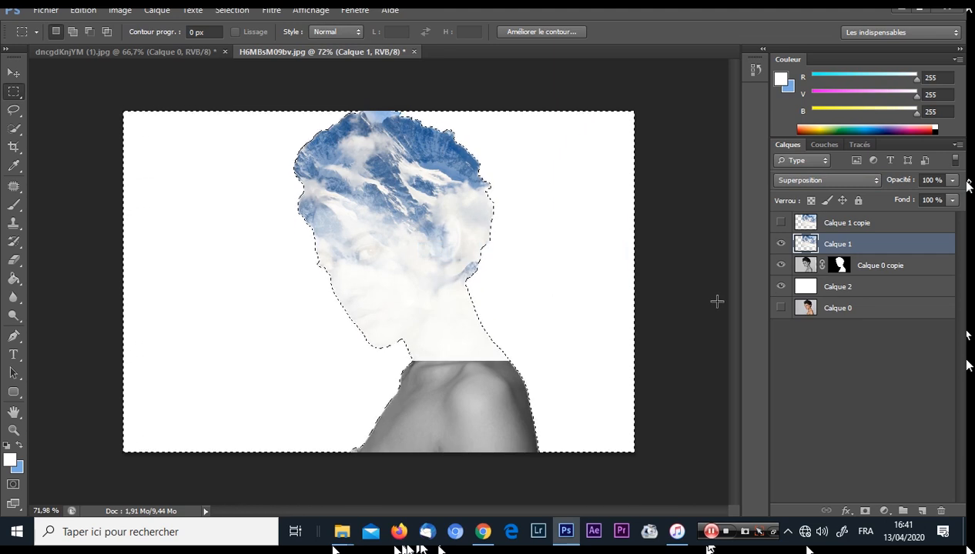
{"action": "key", "text": "ctrl+d"}
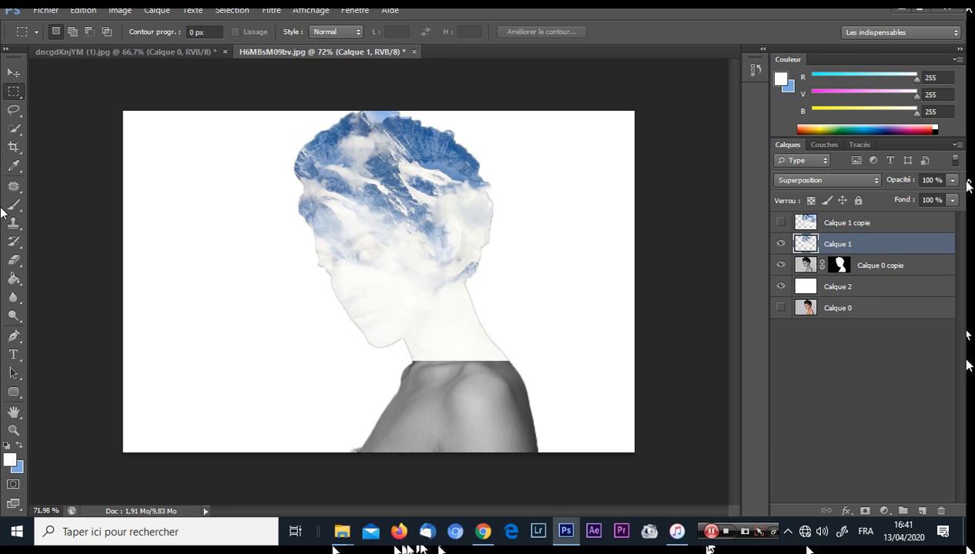
Erase the mountain layer over the woman's neck and lower face with a soft 139 px Eraser at 0 % hardness.
{"action": "left_click", "coordinate": [13, 259]}
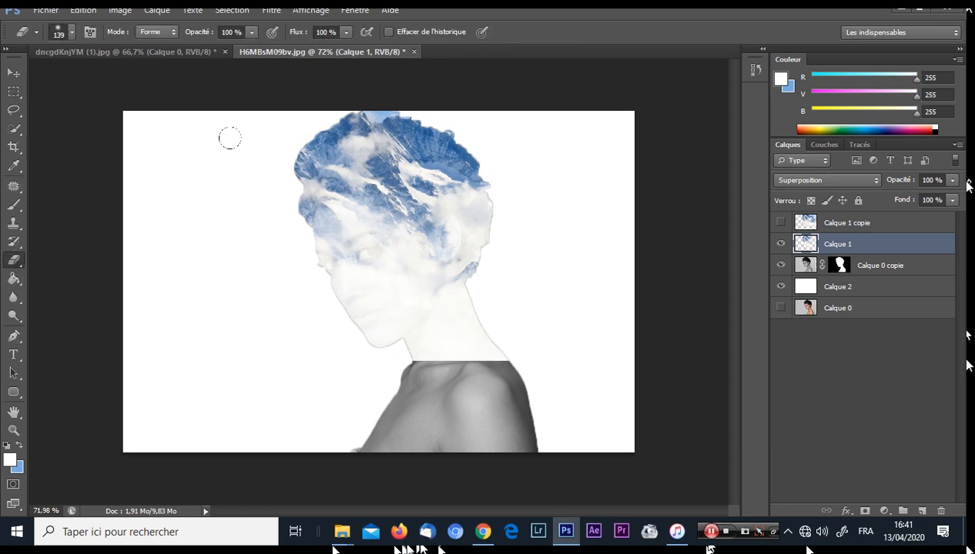
{"action": "left_click", "coordinate": [73, 34]}
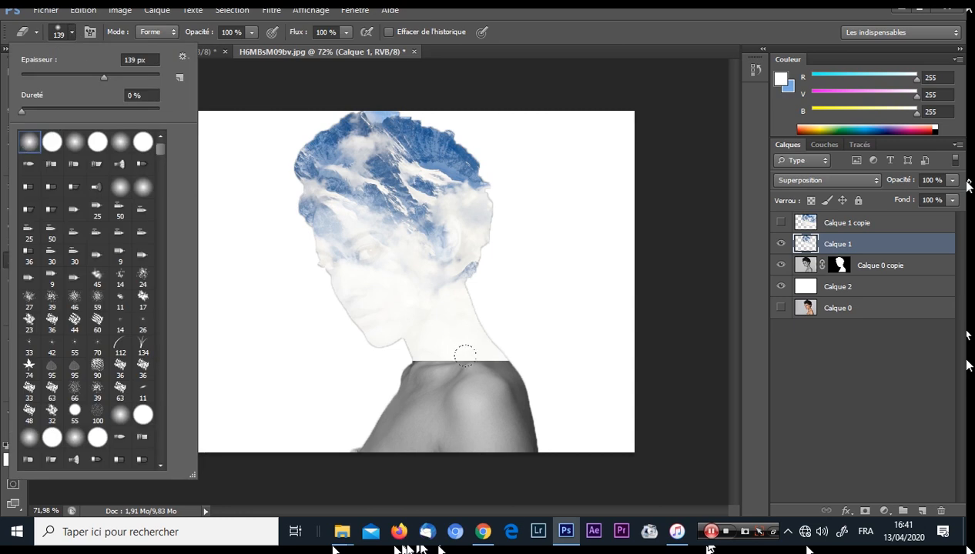
{"action": "mouse_move", "coordinate": [485, 344]}
{"action": "left_mouse_down"}
{"action": "mouse_move", "coordinate": [363, 317]}
{"action": "mouse_move", "coordinate": [376, 330]}
{"action": "mouse_move", "coordinate": [350, 298]}
{"action": "mouse_move", "coordinate": [399, 343]}
{"action": "mouse_move", "coordinate": [472, 347]}
{"action": "mouse_move", "coordinate": [433, 289]}
{"action": "mouse_move", "coordinate": [391, 275]}
{"action": "mouse_move", "coordinate": [387, 263]}
{"action": "mouse_move", "coordinate": [361, 291]}
{"action": "mouse_move", "coordinate": [320, 278]}
{"action": "mouse_move", "coordinate": [342, 288]}
{"action": "left_mouse_up"}
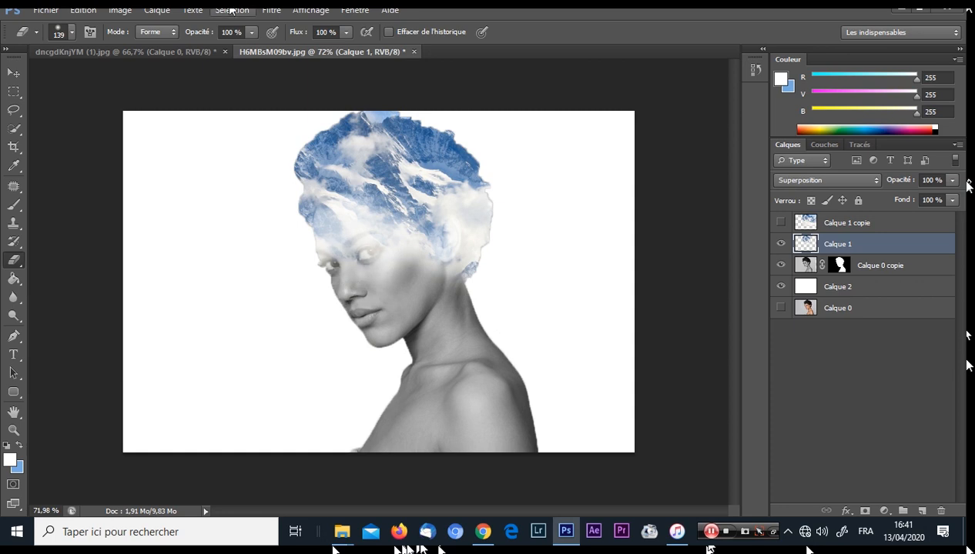
Lower the Eraser's opacity to 70 % and erase the mountain layer around the woman's eyes and forehead.
{"action": "left_click_drag", "start_coordinate": [252, 32], "coordinate": [241, 53]}
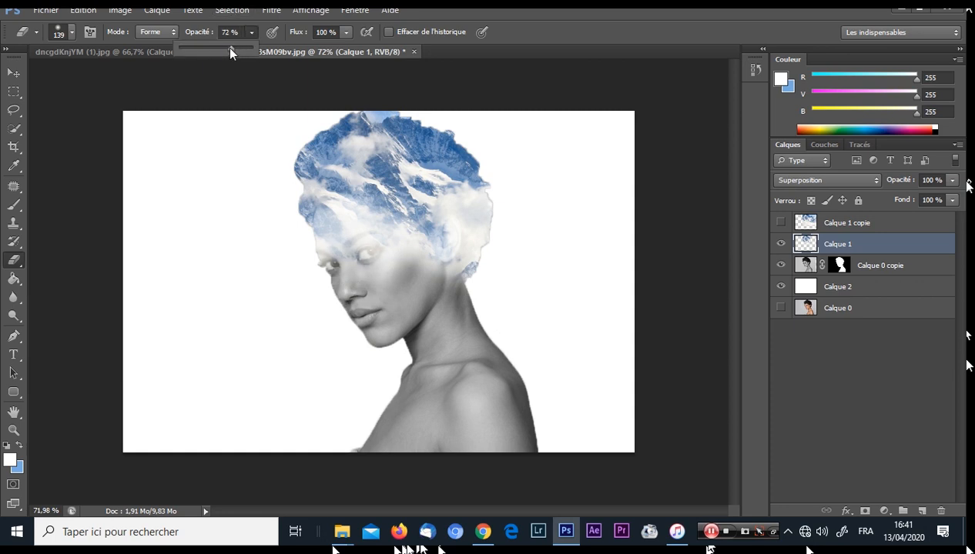
{"action": "mouse_move", "coordinate": [370, 276]}
{"action": "left_mouse_down"}
{"action": "mouse_move", "coordinate": [341, 239]}
{"action": "mouse_move", "coordinate": [359, 245]}
{"action": "mouse_move", "coordinate": [367, 264]}
{"action": "mouse_move", "coordinate": [331, 249]}
{"action": "mouse_move", "coordinate": [318, 222]}
{"action": "left_mouse_up"}
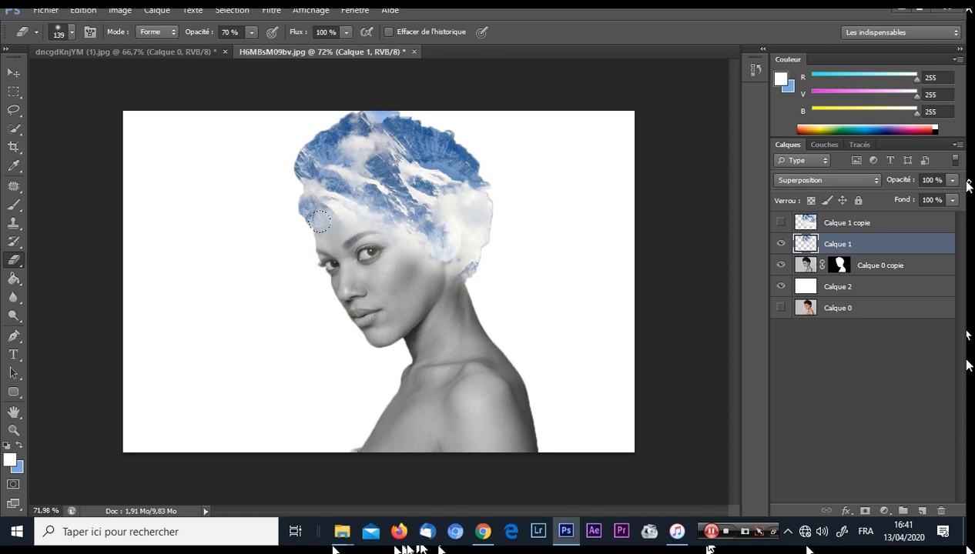
Lower the Eraser's opacity to 40 %, then 20 %, and soften the mountain layer across the woman's forehead and front hairline.
{"action": "left_click", "coordinate": [251, 32]}
{"action": "mouse_move", "coordinate": [393, 265]}
{"action": "left_mouse_down"}
{"action": "mouse_move", "coordinate": [383, 218]}
{"action": "mouse_move", "coordinate": [345, 212]}
{"action": "left_mouse_up"}
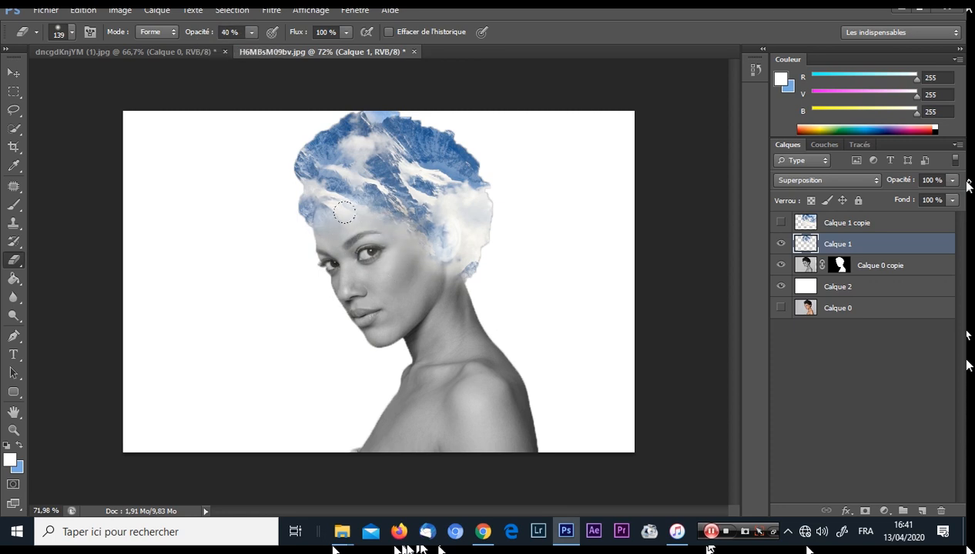
{"action": "left_click", "coordinate": [251, 33]}
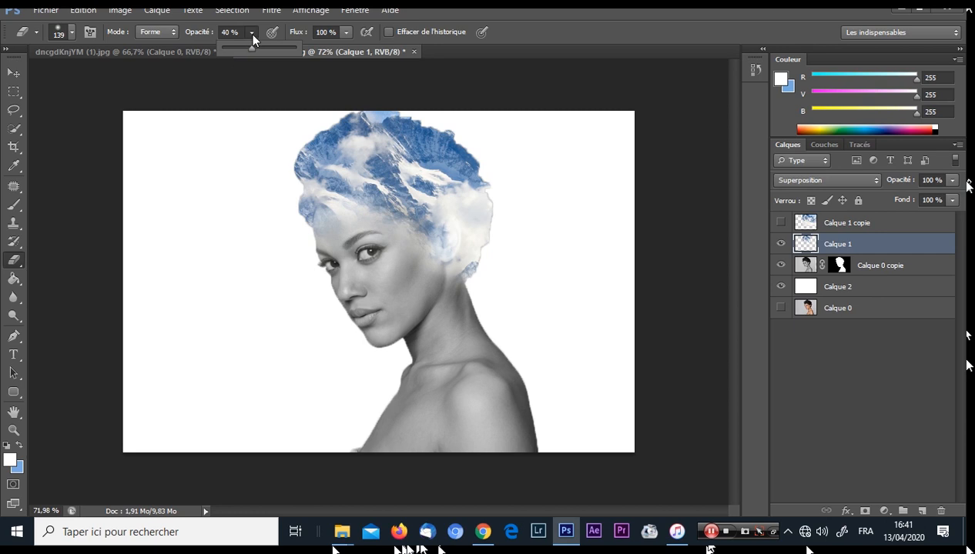
{"action": "left_click", "coordinate": [333, 205]}
{"action": "left_click_drag", "start_coordinate": [327, 190], "coordinate": [338, 206]}
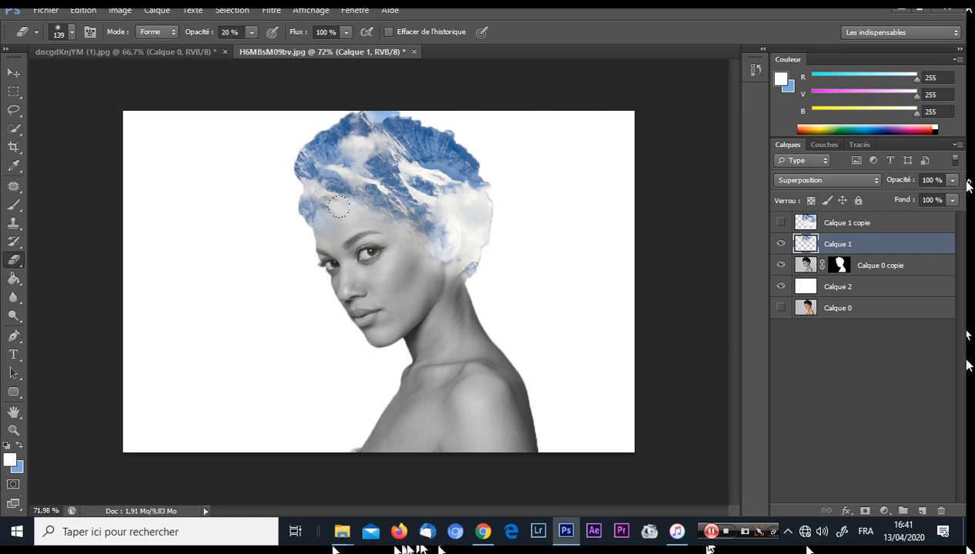
Show Calque 1 copie, scale it together with Calque 1 to about 119 %, and shift both slightly down and to the right.
{"action": "left_click", "coordinate": [853, 223]}
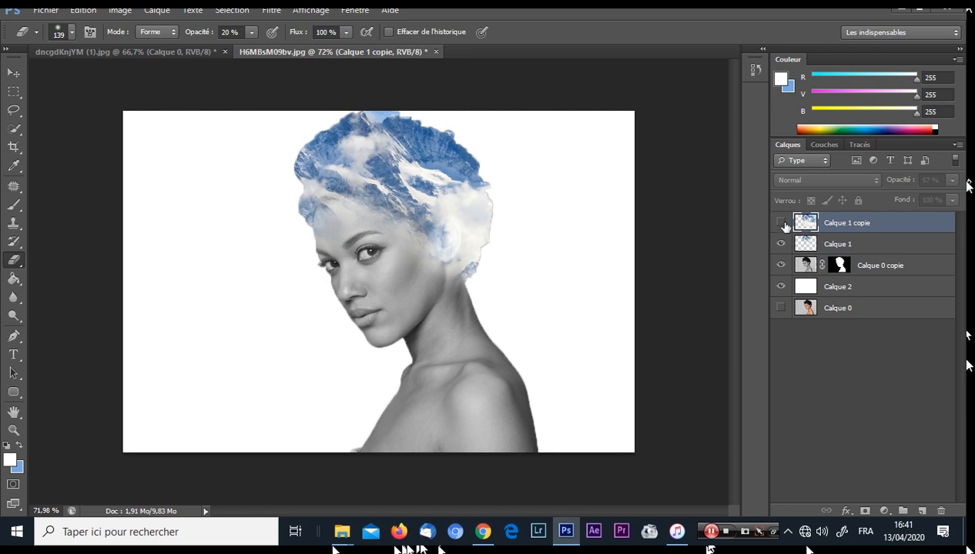
{"action": "left_click", "coordinate": [781, 222]}
{"action": "left_click", "coordinate": [861, 244], "text": "ctrl"}
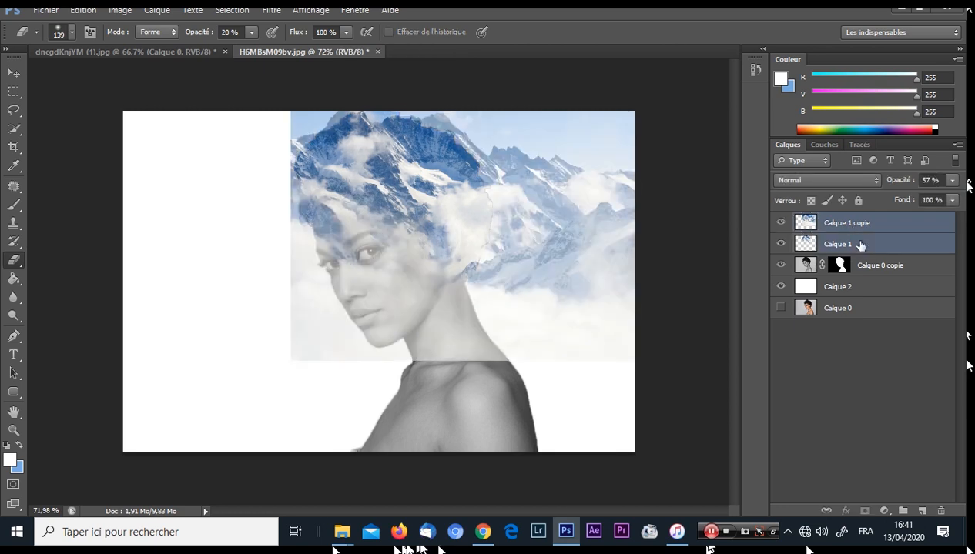
{"action": "key", "text": "ctrl+t"}
{"action": "scroll", "coordinate": [413, 283], "scroll_direction": "down", "scroll_amount": 3}
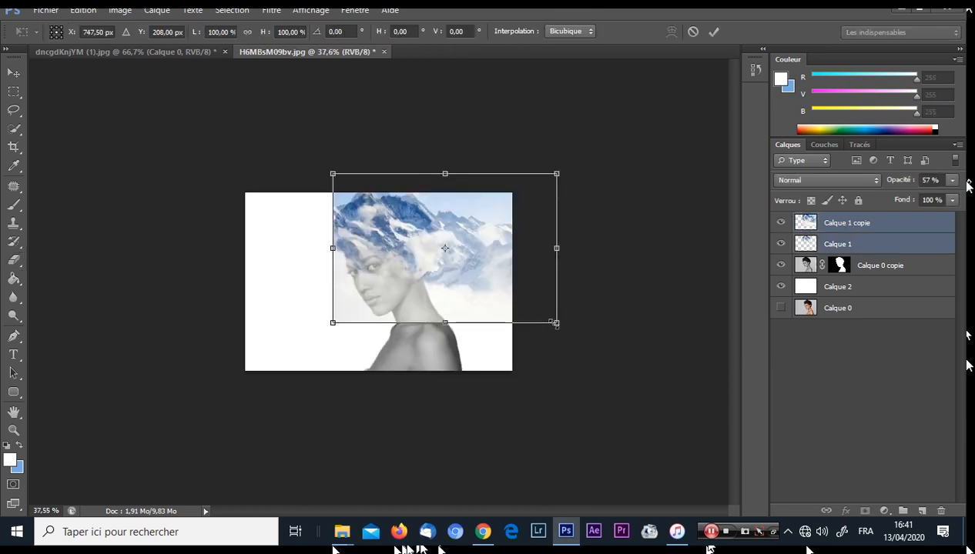
{"action": "left_click_drag", "start_coordinate": [553, 323], "coordinate": [578, 338]}
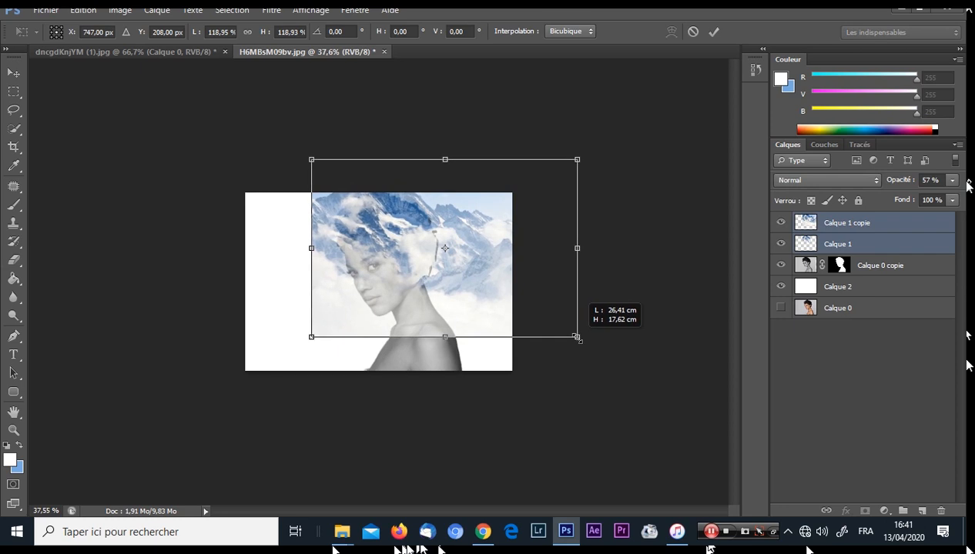
{"action": "left_click_drag", "start_coordinate": [424, 272], "coordinate": [435, 283]}
{"action": "key", "text": "Return"}
{"action": "key", "text": "e"}
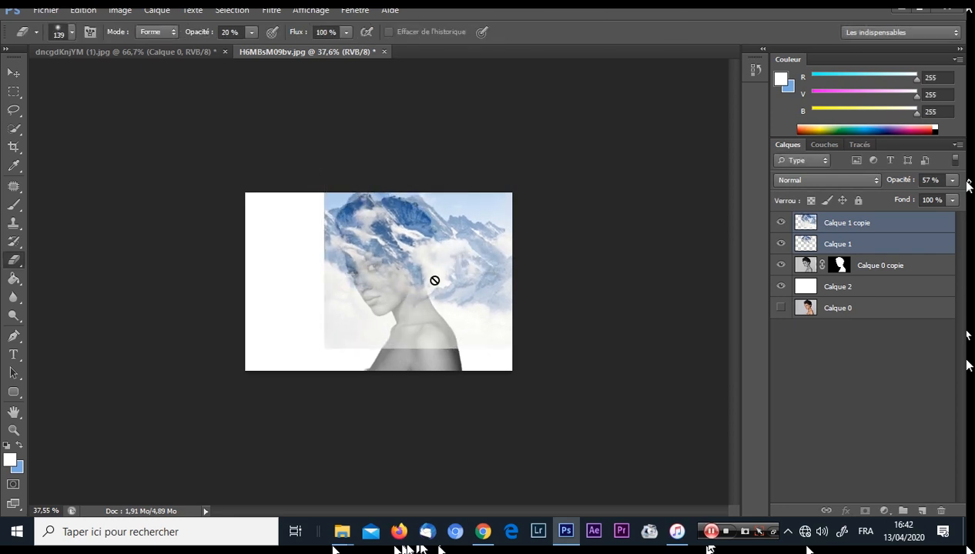
Hide Calque 1 copie and make Calque 1 the only active layer.
{"action": "left_click", "coordinate": [781, 223]}
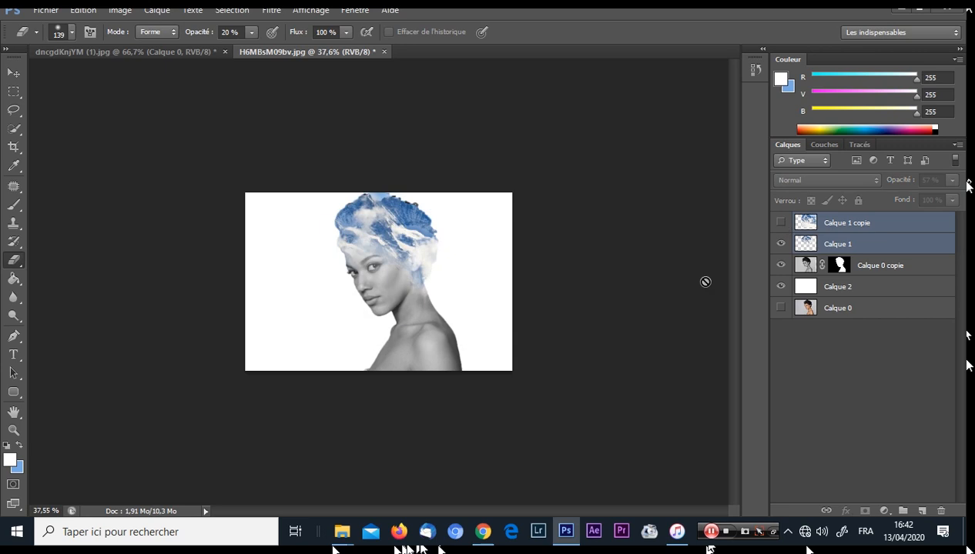
{"action": "scroll", "coordinate": [396, 255], "scroll_direction": "up", "scroll_amount": 6}
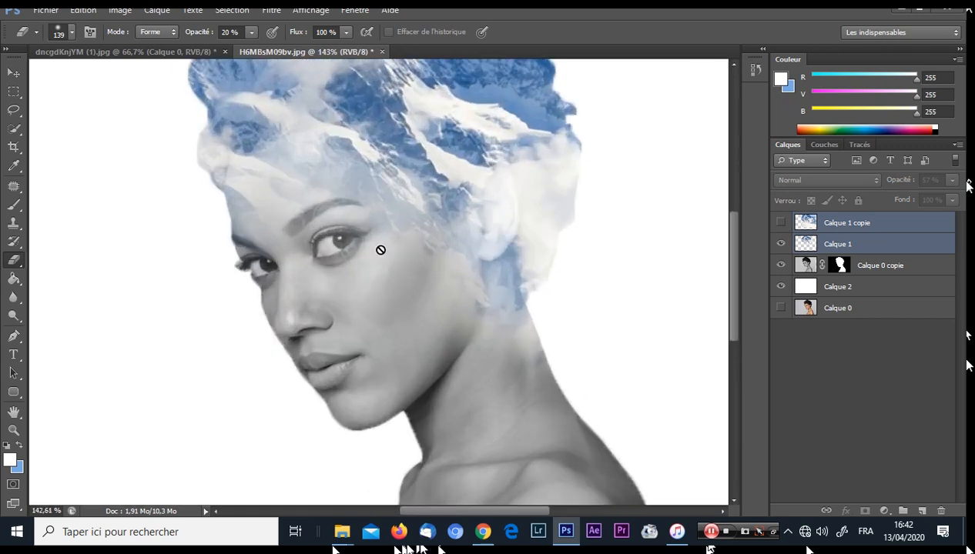
{"action": "scroll", "coordinate": [272, 287], "scroll_direction": "down", "scroll_amount": 4}
{"action": "scroll", "coordinate": [307, 287], "scroll_direction": "up", "scroll_amount": 2}
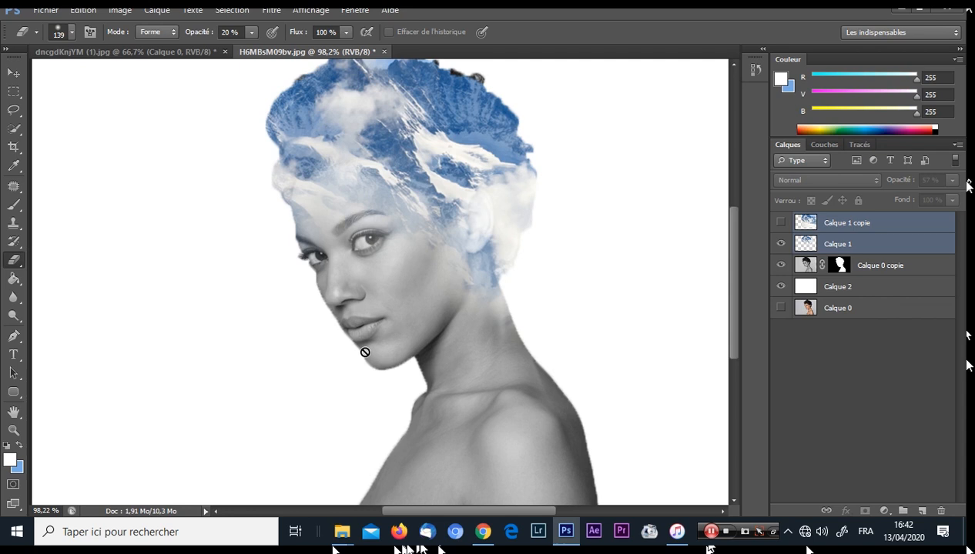
{"action": "left_click", "coordinate": [839, 240]}
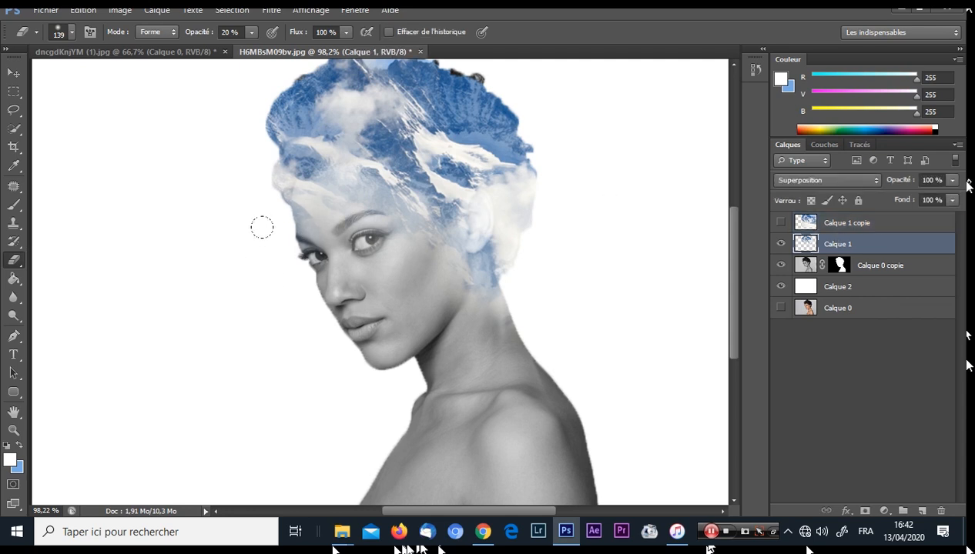
Set the Eraser's opacity to 18 % and fade the mountain layer along the hairline above the forehead and over the ear.
{"action": "left_click", "coordinate": [72, 32]}
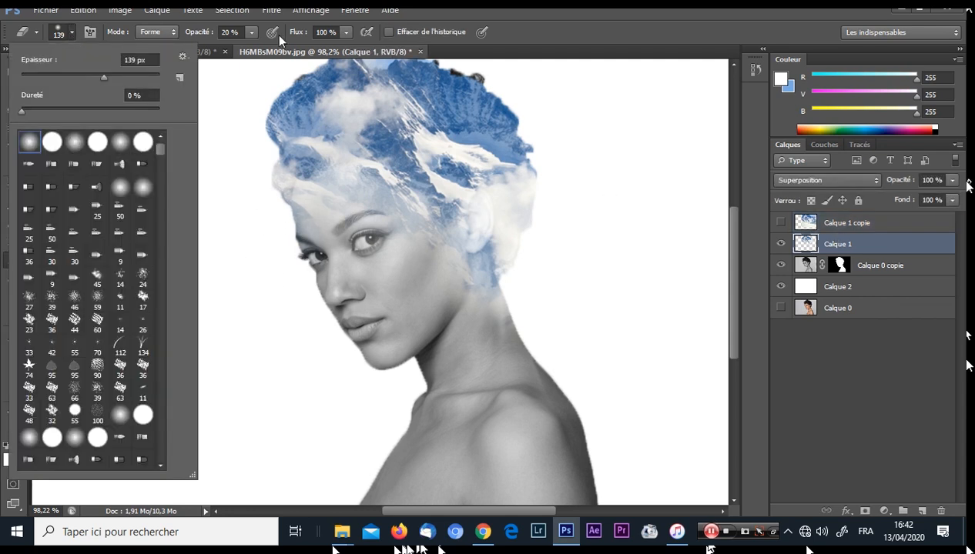
{"action": "left_click", "coordinate": [251, 32]}
{"action": "left_click", "coordinate": [251, 32]}
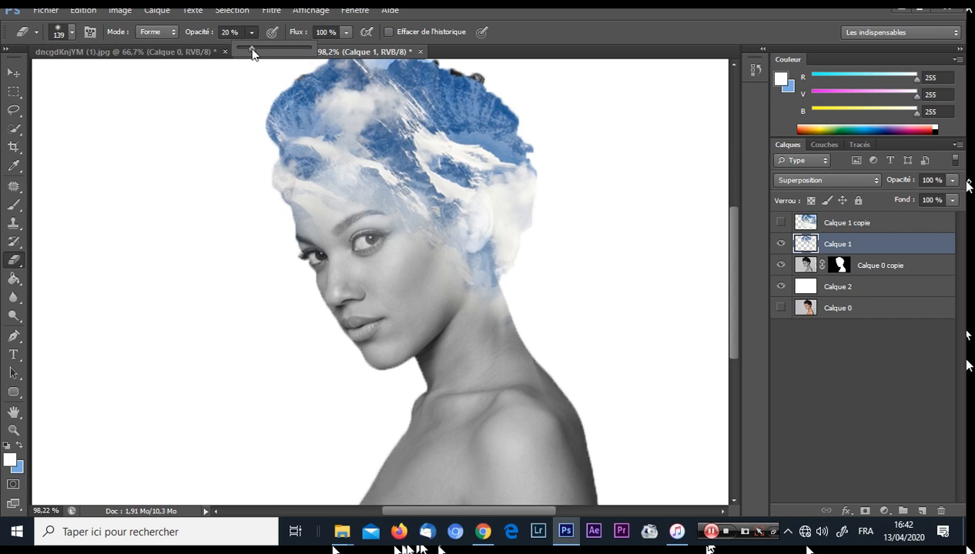
{"action": "mouse_move", "coordinate": [338, 158]}
{"action": "left_mouse_down"}
{"action": "mouse_move", "coordinate": [341, 130]}
{"action": "mouse_move", "coordinate": [344, 141]}
{"action": "mouse_move", "coordinate": [328, 143]}
{"action": "mouse_move", "coordinate": [352, 153]}
{"action": "mouse_move", "coordinate": [295, 142]}
{"action": "left_mouse_up"}
{"action": "left_click_drag", "start_coordinate": [368, 190], "coordinate": [306, 155]}
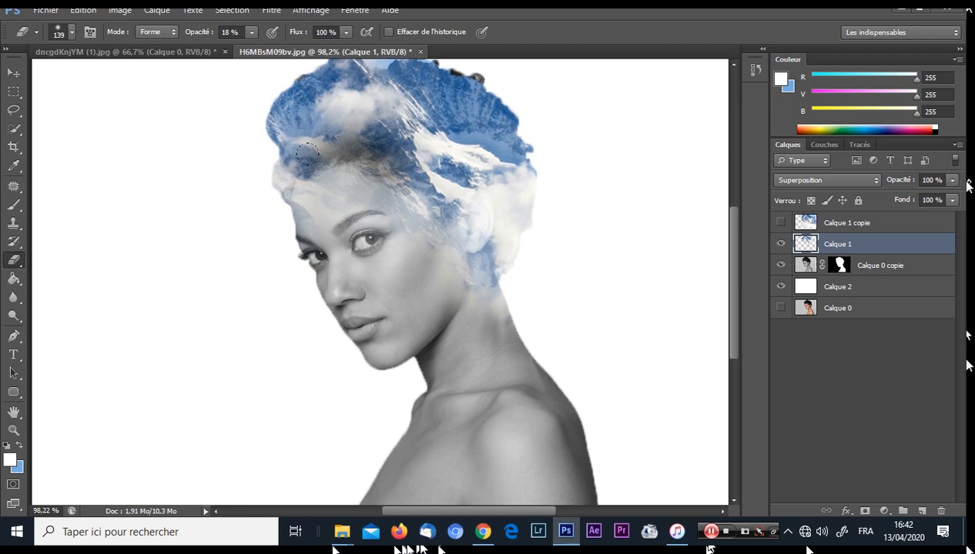
{"action": "mouse_move", "coordinate": [440, 242]}
{"action": "left_mouse_down"}
{"action": "mouse_move", "coordinate": [466, 208]}
{"action": "mouse_move", "coordinate": [446, 199]}
{"action": "mouse_move", "coordinate": [470, 204]}
{"action": "mouse_move", "coordinate": [441, 189]}
{"action": "left_mouse_up"}
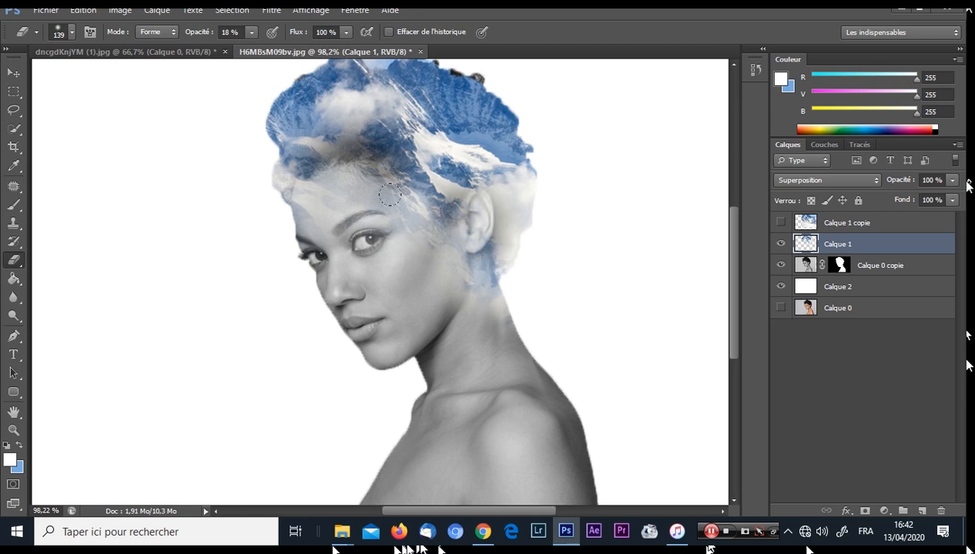
Reduce the Eraser to 77 px and fade the mountain layer over the front edge of the woman's ear.
{"action": "right_click", "coordinate": [522, 204]}
{"action": "left_click", "coordinate": [509, 114]}
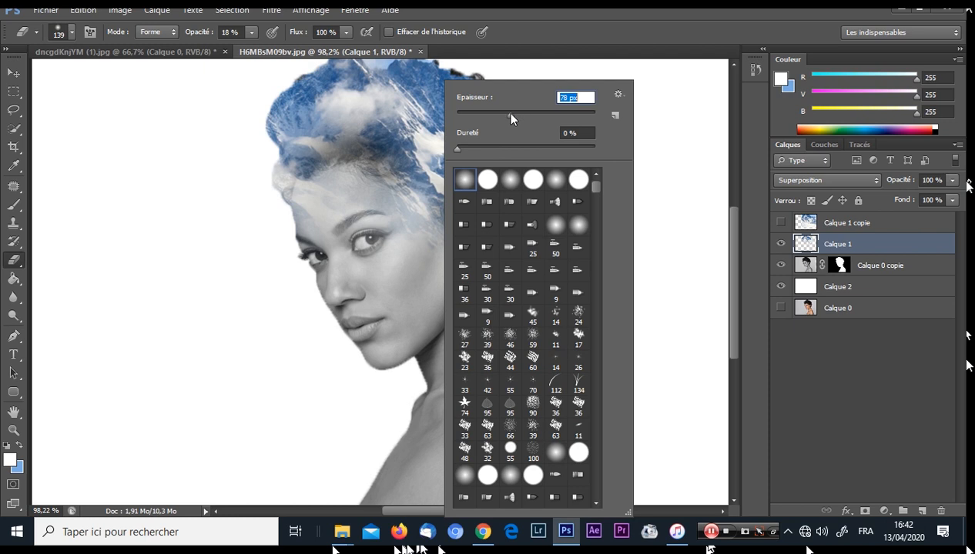
{"action": "left_click", "coordinate": [387, 224]}
{"action": "left_click_drag", "start_coordinate": [473, 208], "coordinate": [459, 230]}
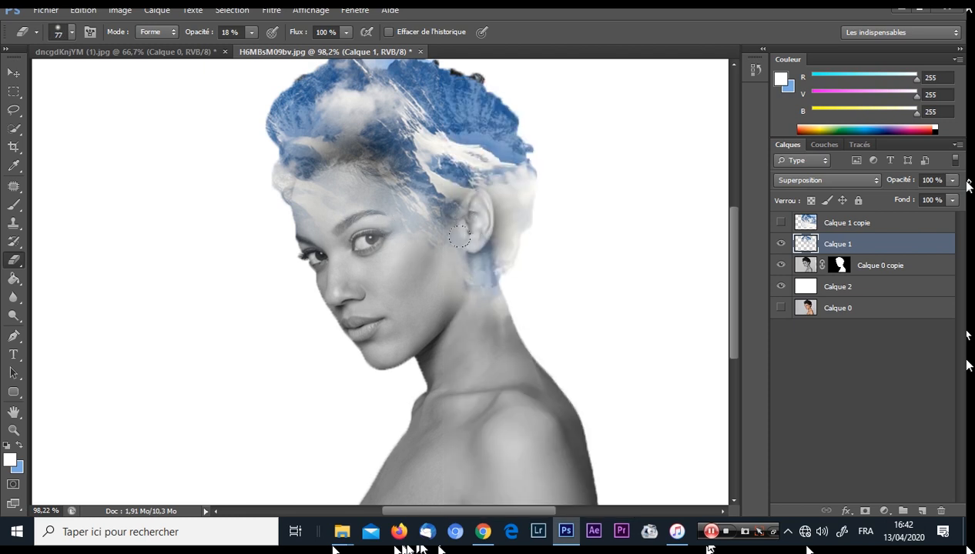
Reduce the Eraser to 43 px and clear the mountain layer from the cheek and the area just below the ear.
{"action": "right_click", "coordinate": [454, 106]}
{"action": "left_click", "coordinate": [507, 115]}
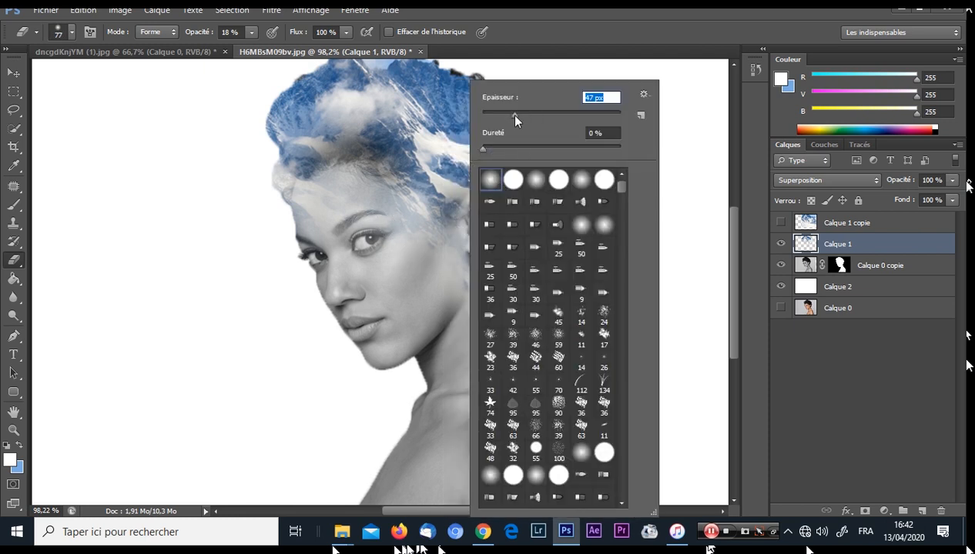
{"action": "left_click", "coordinate": [439, 252]}
{"action": "mouse_move", "coordinate": [439, 252]}
{"action": "left_mouse_down"}
{"action": "mouse_move", "coordinate": [465, 248]}
{"action": "mouse_move", "coordinate": [476, 234]}
{"action": "mouse_move", "coordinate": [468, 259]}
{"action": "mouse_move", "coordinate": [473, 232]}
{"action": "mouse_move", "coordinate": [486, 304]}
{"action": "mouse_move", "coordinate": [508, 258]}
{"action": "mouse_move", "coordinate": [488, 283]}
{"action": "mouse_move", "coordinate": [491, 262]}
{"action": "mouse_move", "coordinate": [470, 291]}
{"action": "mouse_move", "coordinate": [481, 293]}
{"action": "mouse_move", "coordinate": [494, 247]}
{"action": "mouse_move", "coordinate": [481, 299]}
{"action": "mouse_move", "coordinate": [505, 232]}
{"action": "mouse_move", "coordinate": [504, 255]}
{"action": "mouse_move", "coordinate": [519, 240]}
{"action": "mouse_move", "coordinate": [492, 278]}
{"action": "mouse_move", "coordinate": [505, 249]}
{"action": "mouse_move", "coordinate": [507, 265]}
{"action": "mouse_move", "coordinate": [492, 275]}
{"action": "mouse_move", "coordinate": [454, 268]}
{"action": "mouse_move", "coordinate": [483, 293]}
{"action": "mouse_move", "coordinate": [476, 315]}
{"action": "mouse_move", "coordinate": [490, 269]}
{"action": "mouse_move", "coordinate": [471, 291]}
{"action": "left_mouse_up"}
{"action": "scroll", "coordinate": [390, 272], "scroll_direction": "down", "scroll_amount": 3}
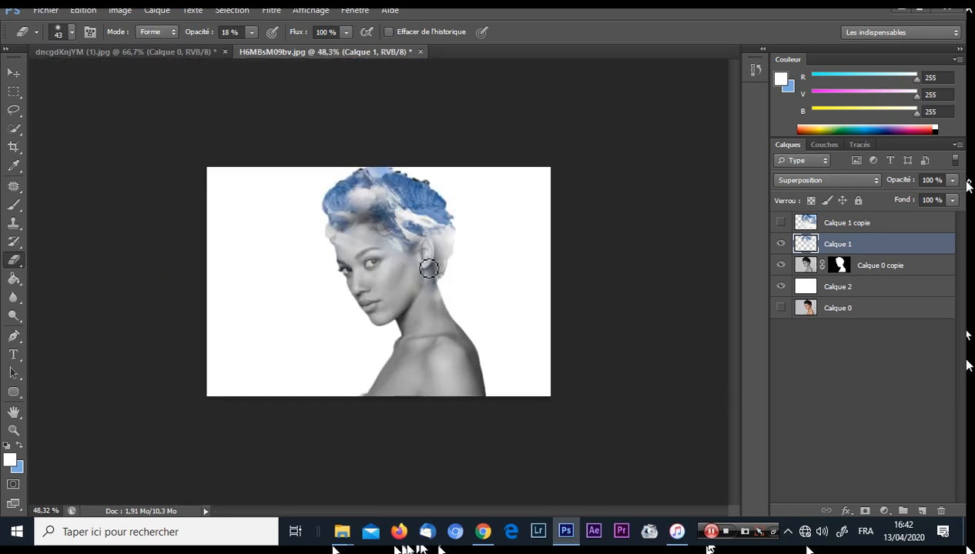
{"action": "scroll", "coordinate": [429, 282], "scroll_direction": "up", "scroll_amount": 2}
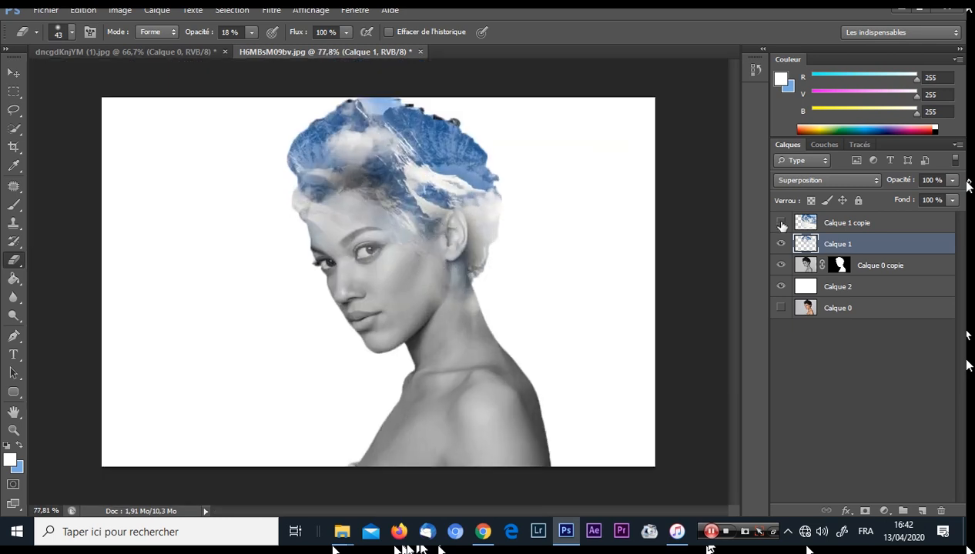
Show Calque 1 copie, load the portrait mask of Calque 0 copie as a selection, and invert it.
{"action": "left_click", "coordinate": [781, 223]}
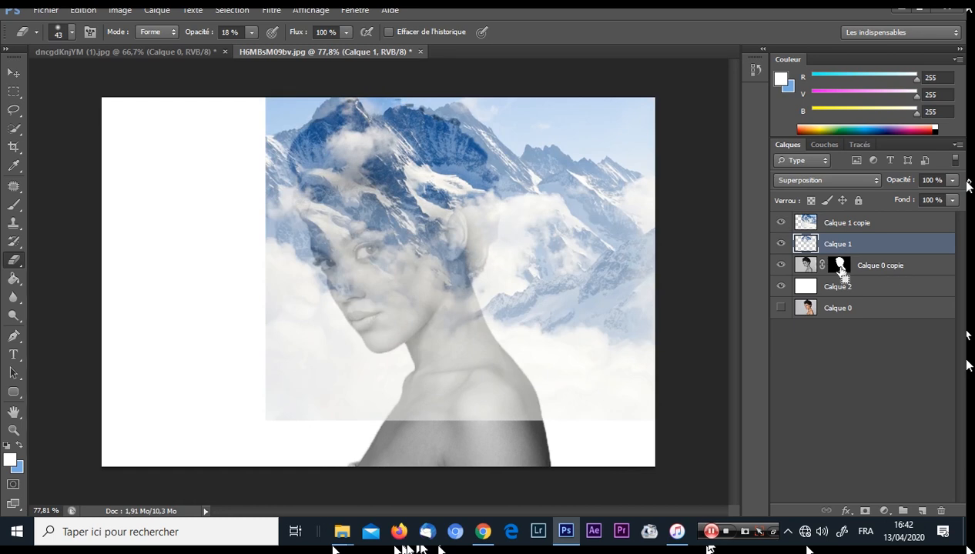
{"action": "left_click", "coordinate": [840, 266], "text": "ctrl"}
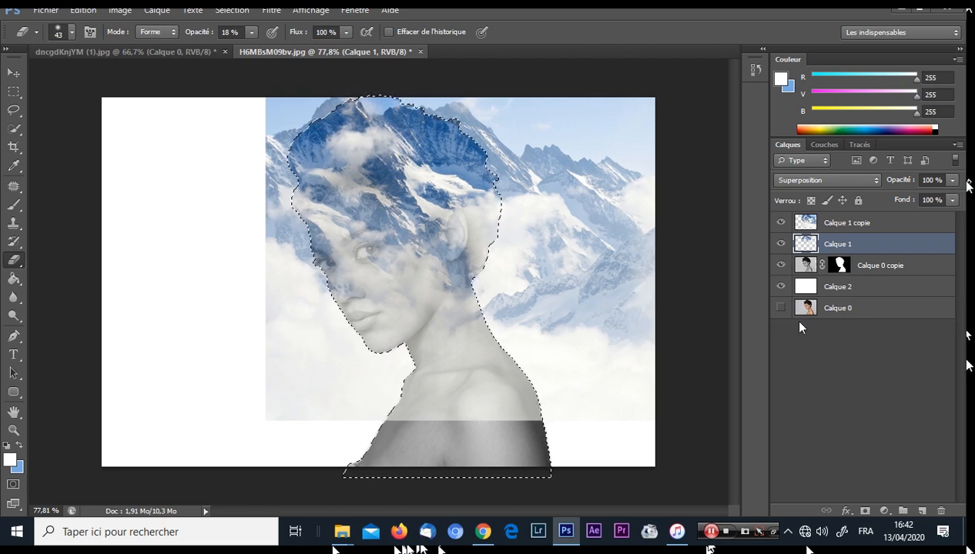
{"action": "key", "text": "m"}
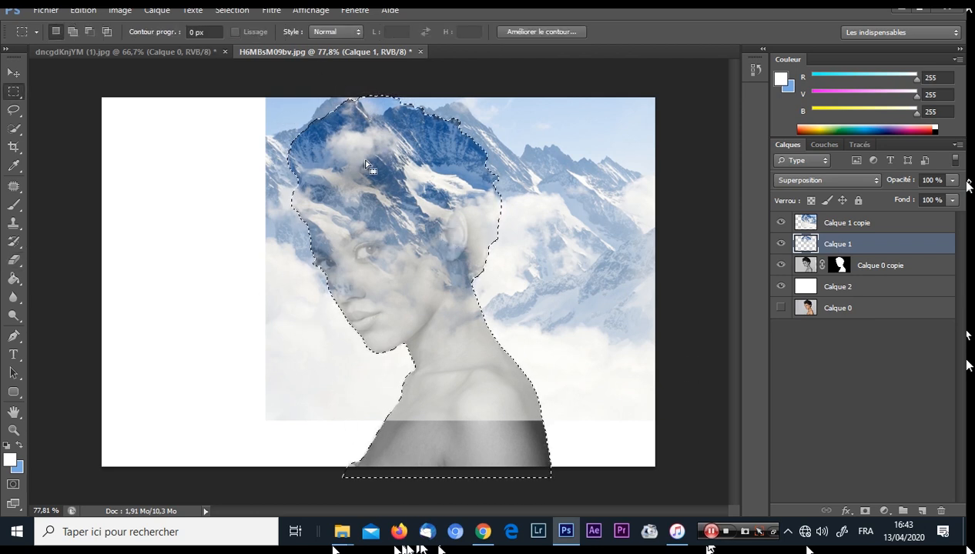
{"action": "right_click", "coordinate": [450, 218]}
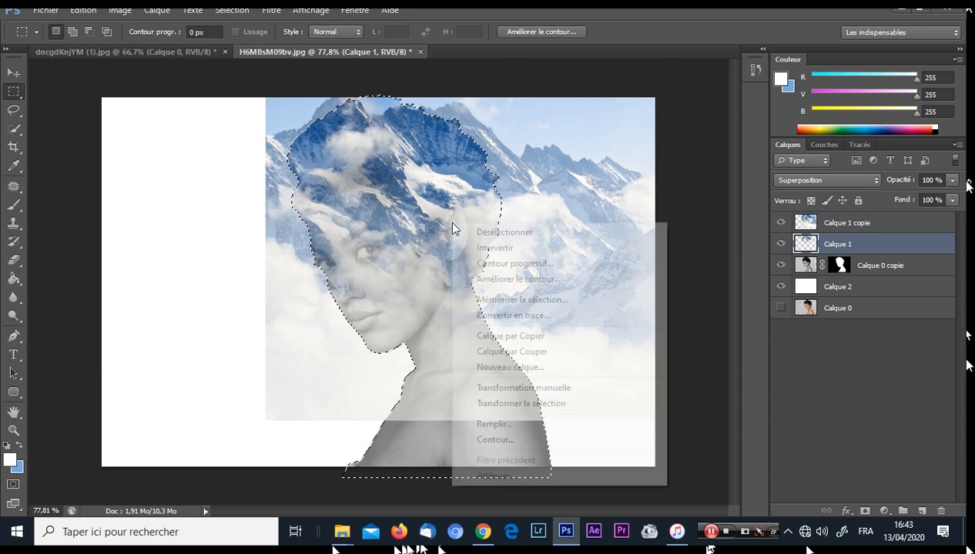
{"action": "left_click", "coordinate": [520, 249]}
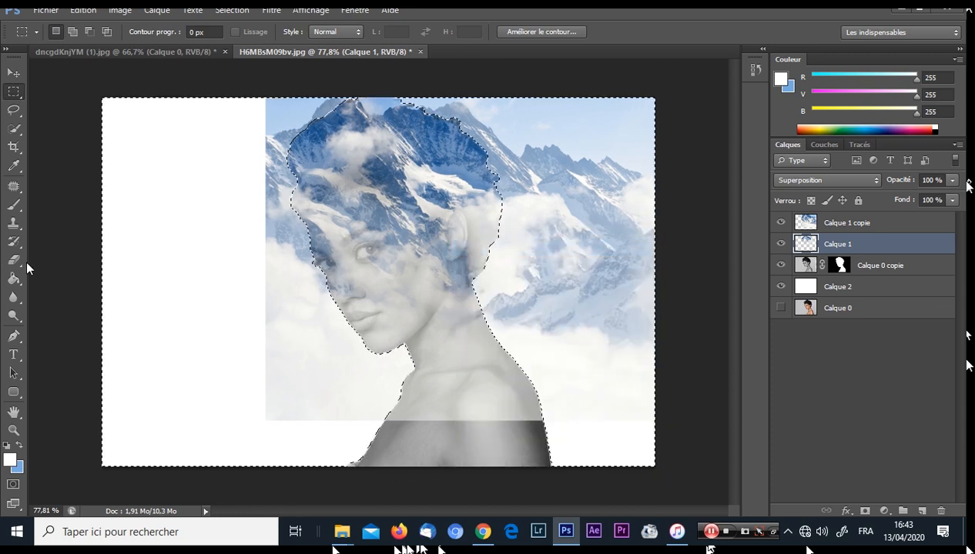
Erase the mountains on Calque 1 copie in front of the woman's face, outside her silhouette, with a 195 px Eraser at 100 % opacity.
{"action": "left_click", "coordinate": [13, 259]}
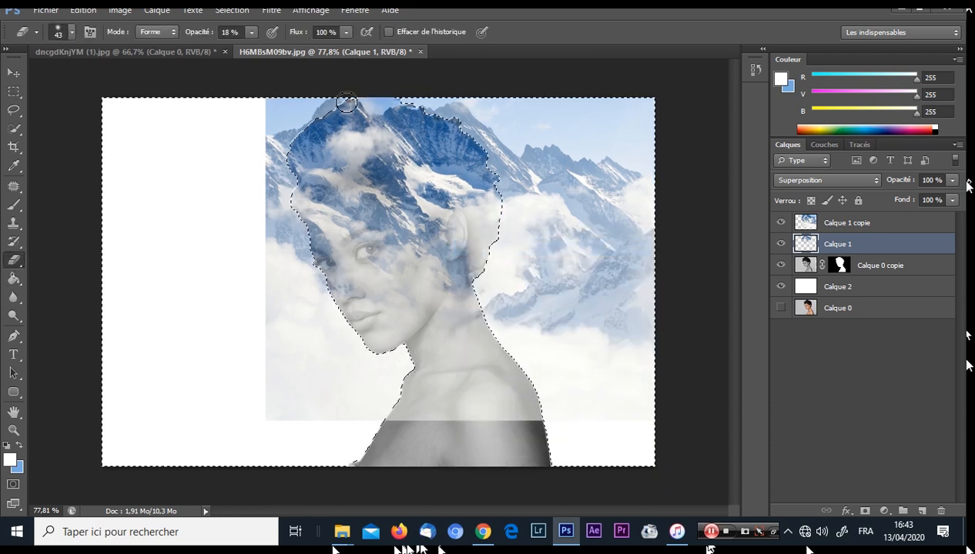
{"action": "right_click", "coordinate": [433, 269]}
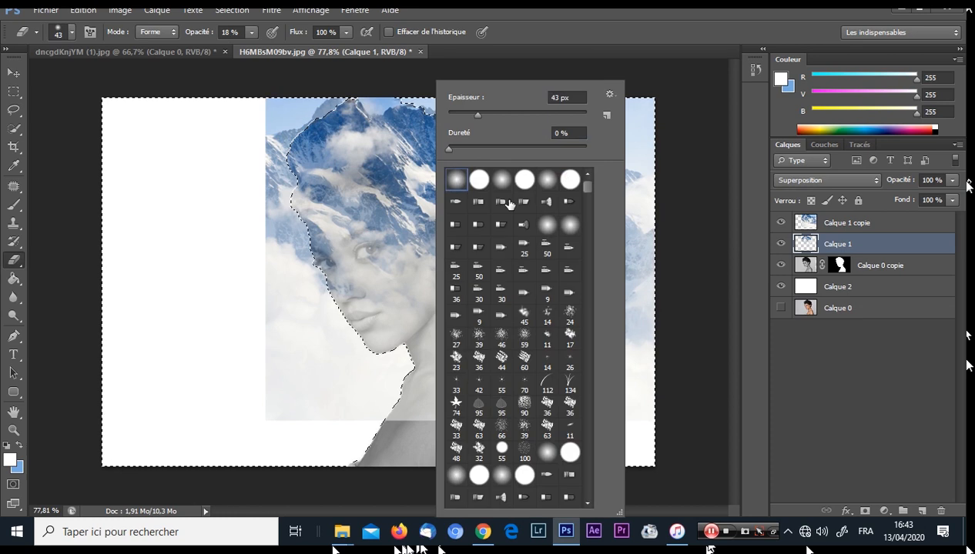
{"action": "left_click", "coordinate": [256, 33]}
{"action": "left_click_drag", "start_coordinate": [254, 48], "coordinate": [354, 54]}
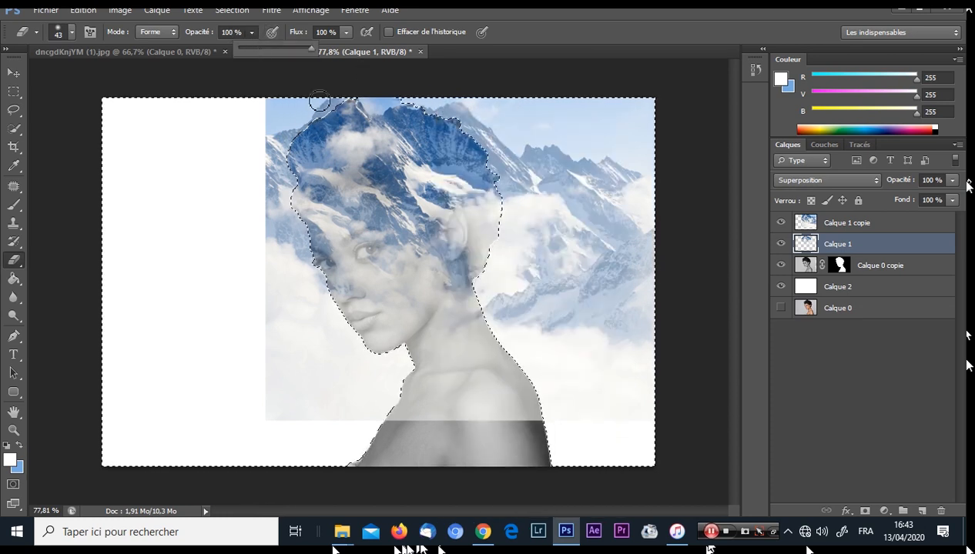
{"action": "right_click", "coordinate": [342, 233]}
{"action": "left_click", "coordinate": [483, 97]}
{"action": "type", "text": "195"}
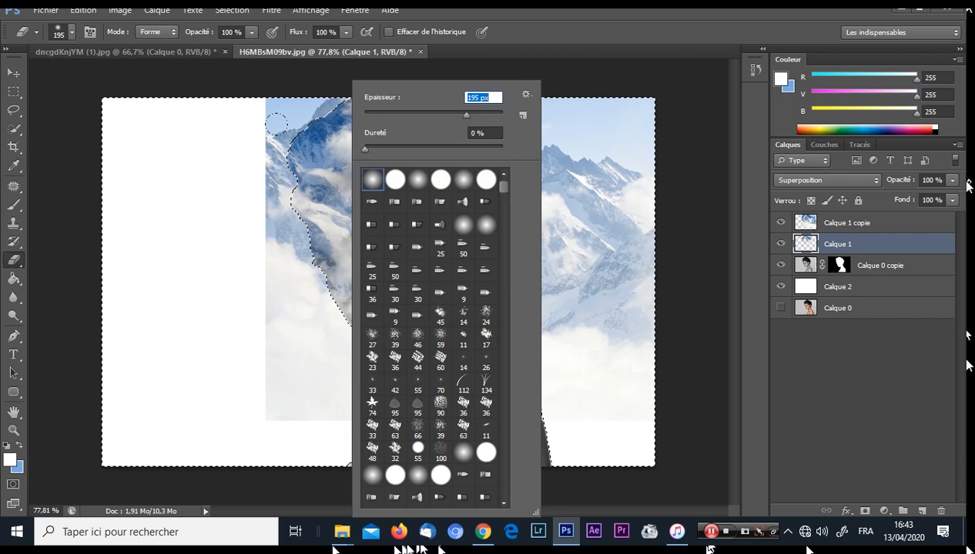
{"action": "key", "text": "Return"}
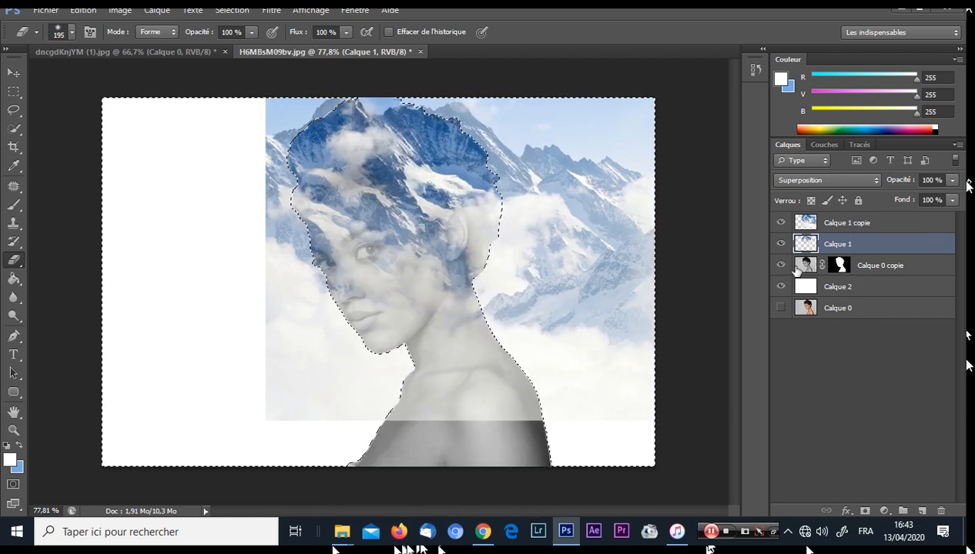
{"action": "left_click", "coordinate": [841, 223]}
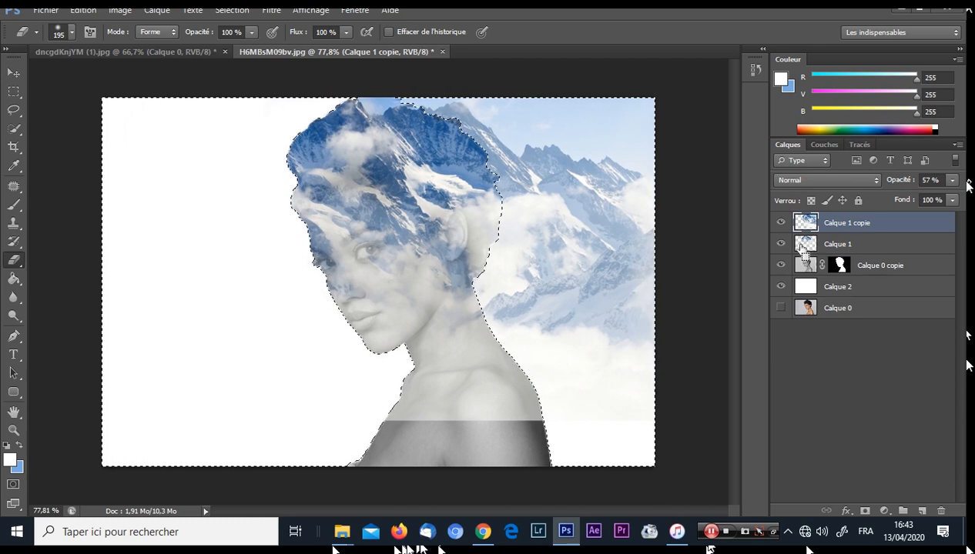
Load the pixels of Calque 1 as a selection and invert it, keeping Calque 1 copie active.
{"action": "left_click", "coordinate": [805, 244], "text": "ctrl"}
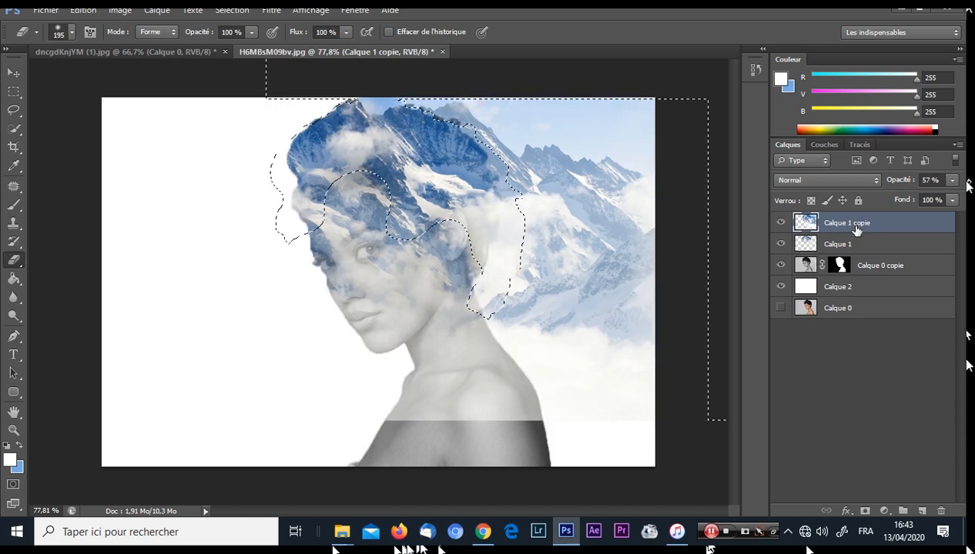
{"action": "key", "text": "m"}
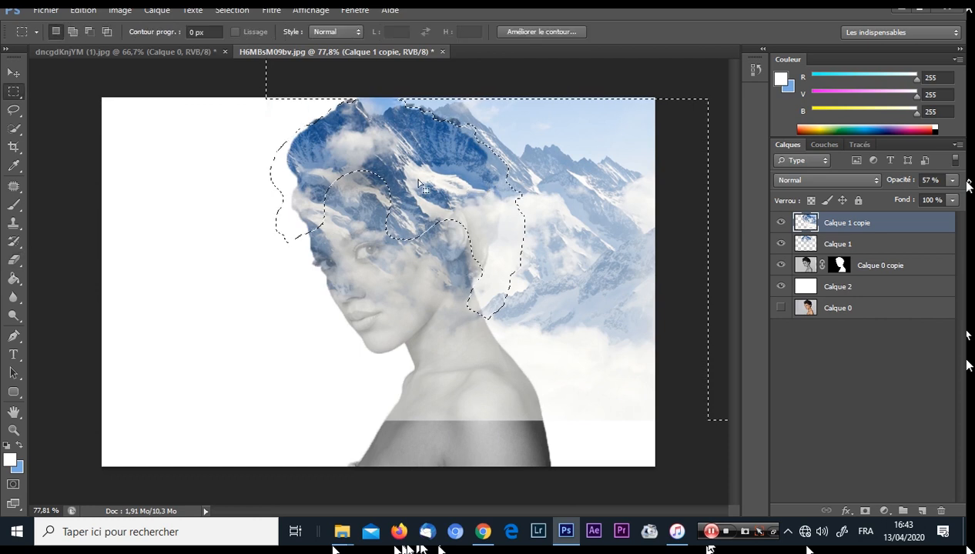
{"action": "right_click", "coordinate": [413, 178]}
{"action": "left_click", "coordinate": [445, 203]}
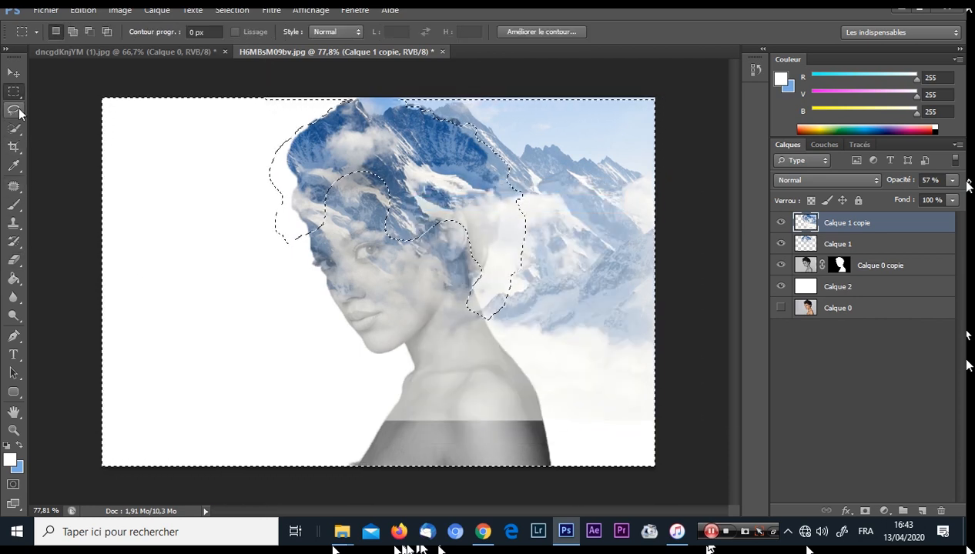
Erase Calque 1 copie over the face within the inverted selection using the 195 px Eraser, and deselect.
{"action": "left_click", "coordinate": [13, 260]}
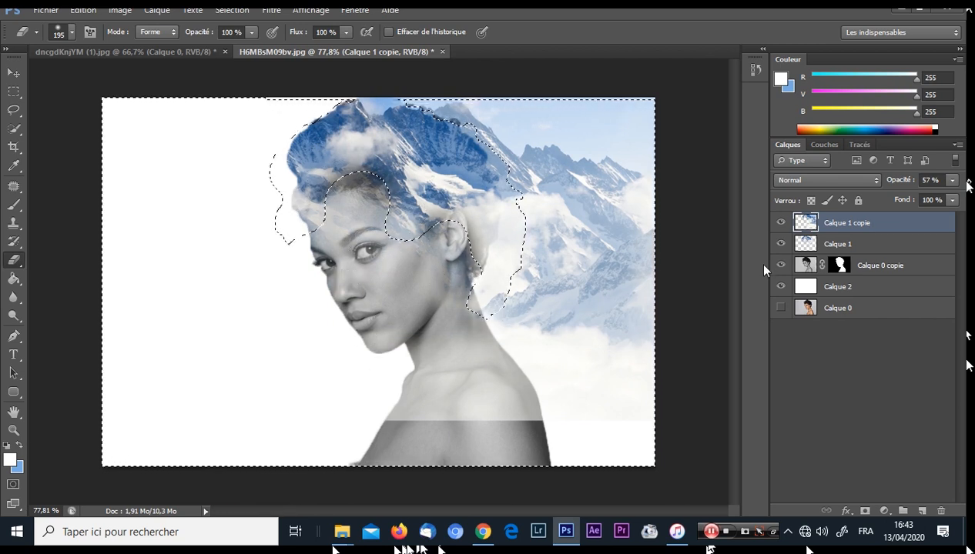
{"action": "key", "text": "ctrl+d"}
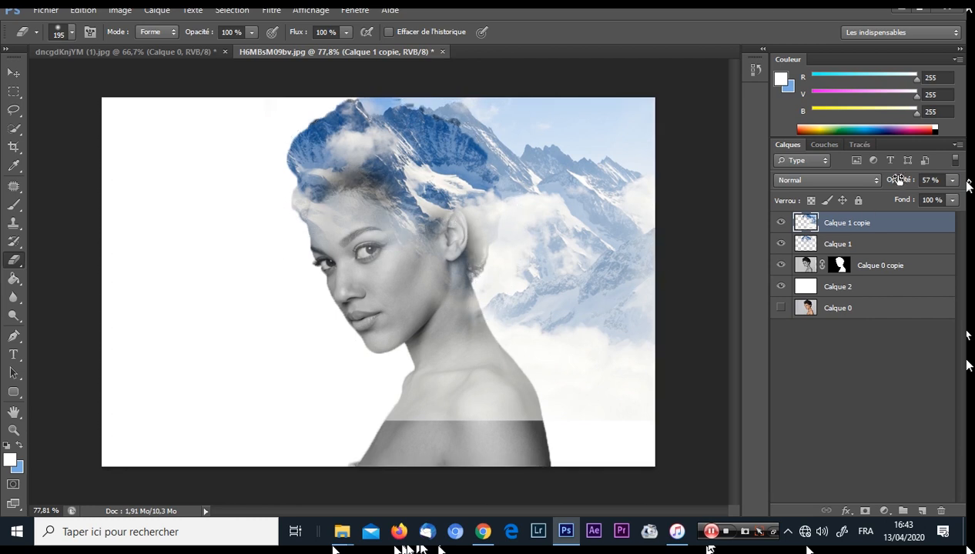
Set Calque 1 copie to 100 % opacity and erase its clouds from the neck, shoulders and lower background.
{"action": "left_click_drag", "start_coordinate": [898, 180], "coordinate": [962, 180]}
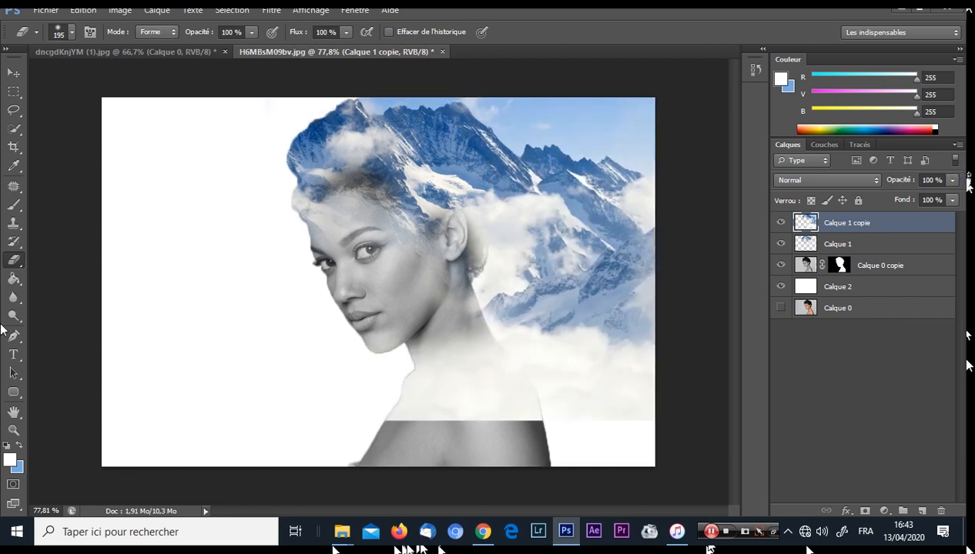
{"action": "mouse_move", "coordinate": [372, 370]}
{"action": "left_mouse_down"}
{"action": "mouse_move", "coordinate": [386, 346]}
{"action": "mouse_move", "coordinate": [418, 388]}
{"action": "mouse_move", "coordinate": [409, 337]}
{"action": "mouse_move", "coordinate": [483, 378]}
{"action": "mouse_move", "coordinate": [462, 351]}
{"action": "mouse_move", "coordinate": [507, 376]}
{"action": "mouse_move", "coordinate": [591, 383]}
{"action": "mouse_move", "coordinate": [461, 337]}
{"action": "mouse_move", "coordinate": [520, 356]}
{"action": "left_mouse_up"}
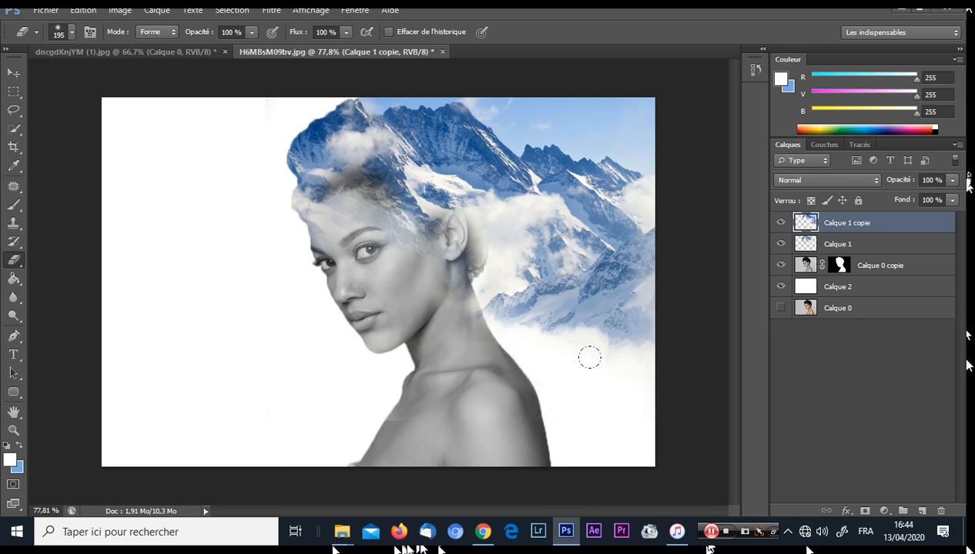
{"action": "mouse_move", "coordinate": [589, 357]}
{"action": "left_mouse_down"}
{"action": "mouse_move", "coordinate": [545, 368]}
{"action": "mouse_move", "coordinate": [523, 358]}
{"action": "left_mouse_up"}
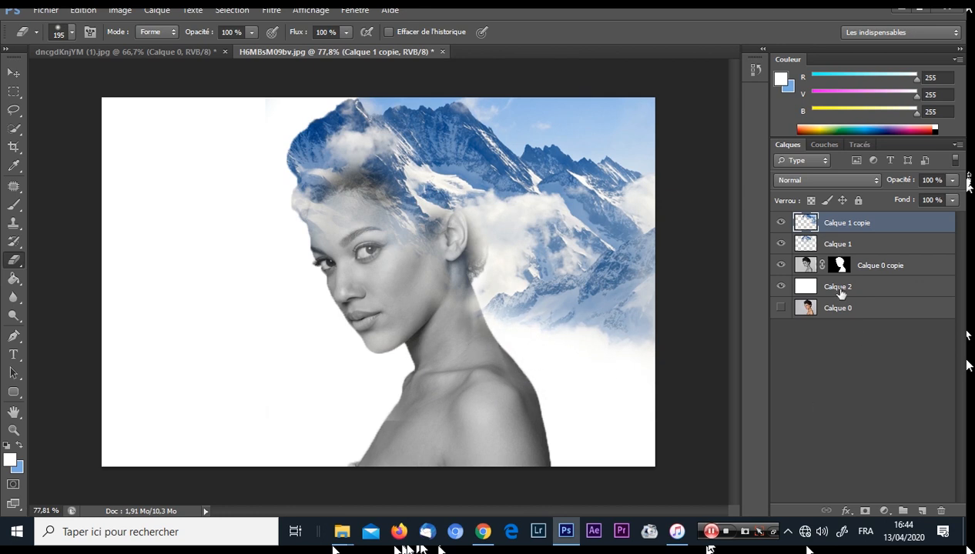
Sample the light sky blue (178, 204, 235) as the foreground colour and fill Calque 2 with it.
{"action": "left_click", "coordinate": [839, 290]}
{"action": "left_click", "coordinate": [12, 463]}
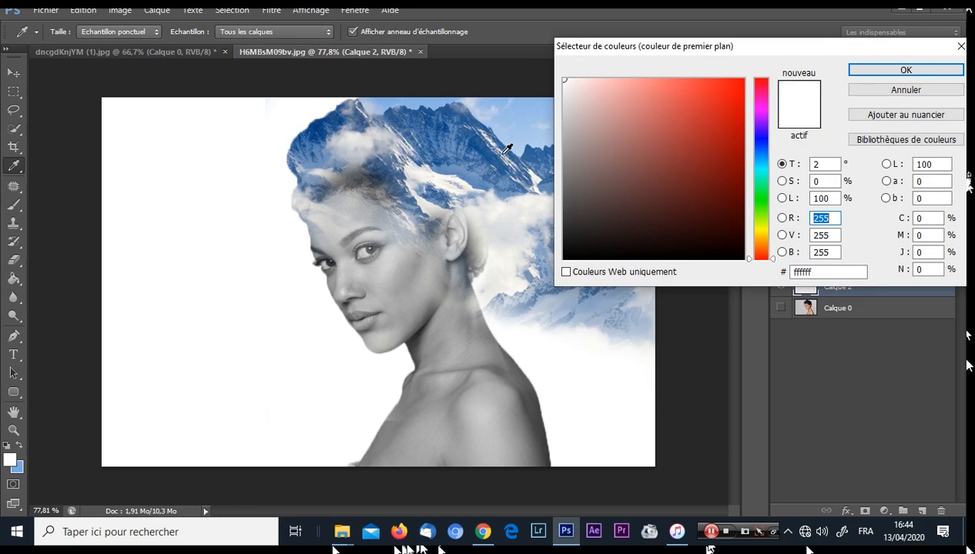
{"action": "left_click", "coordinate": [511, 153]}
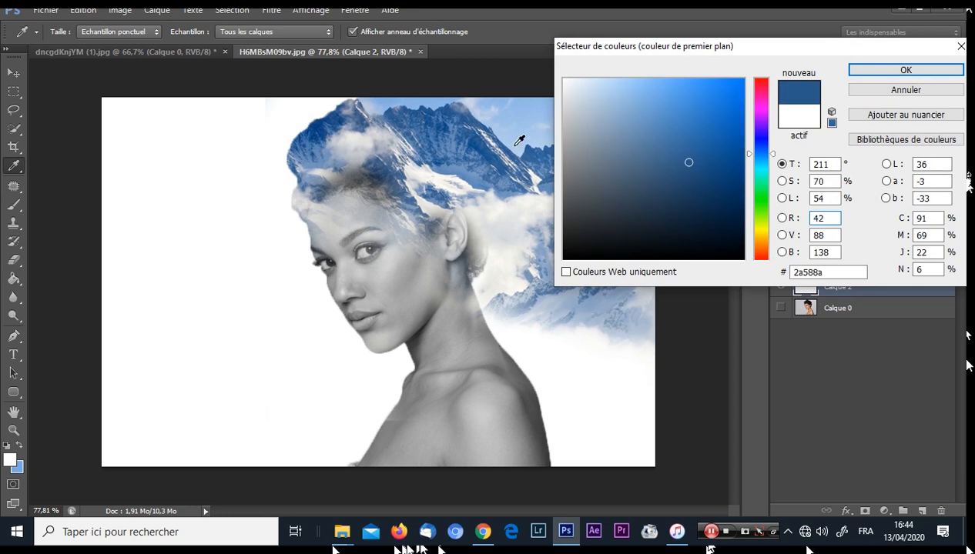
{"action": "left_click", "coordinate": [515, 143]}
{"action": "left_click", "coordinate": [908, 70]}
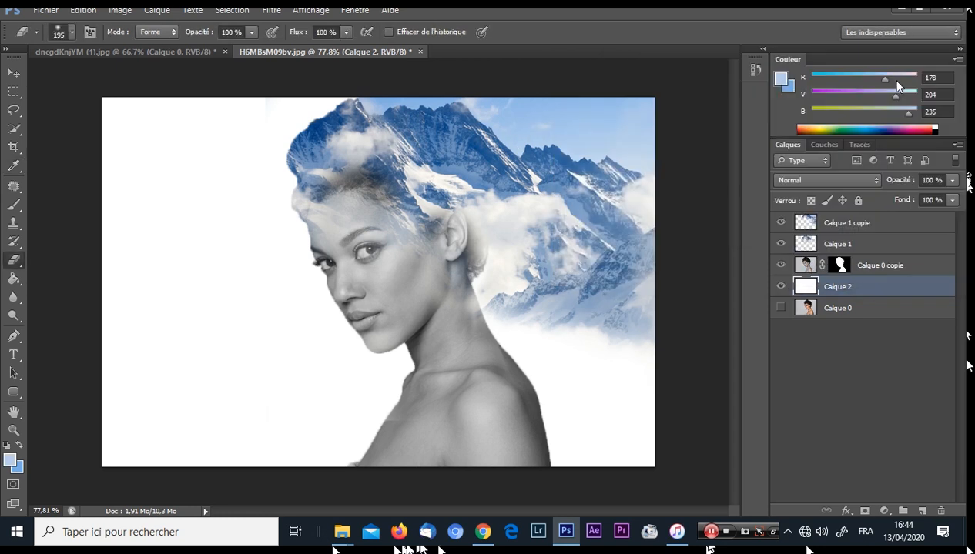
{"action": "left_click", "coordinate": [13, 278]}
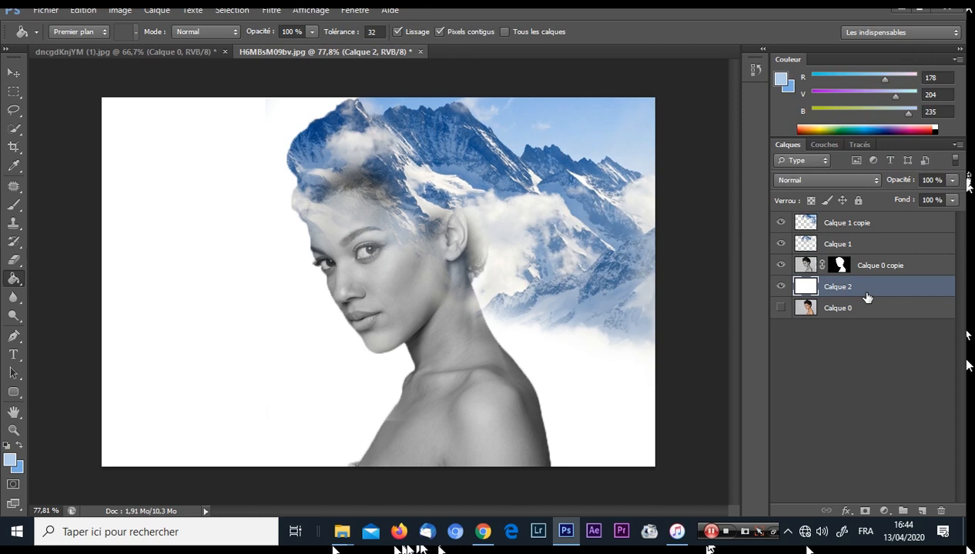
{"action": "left_click", "coordinate": [252, 257]}
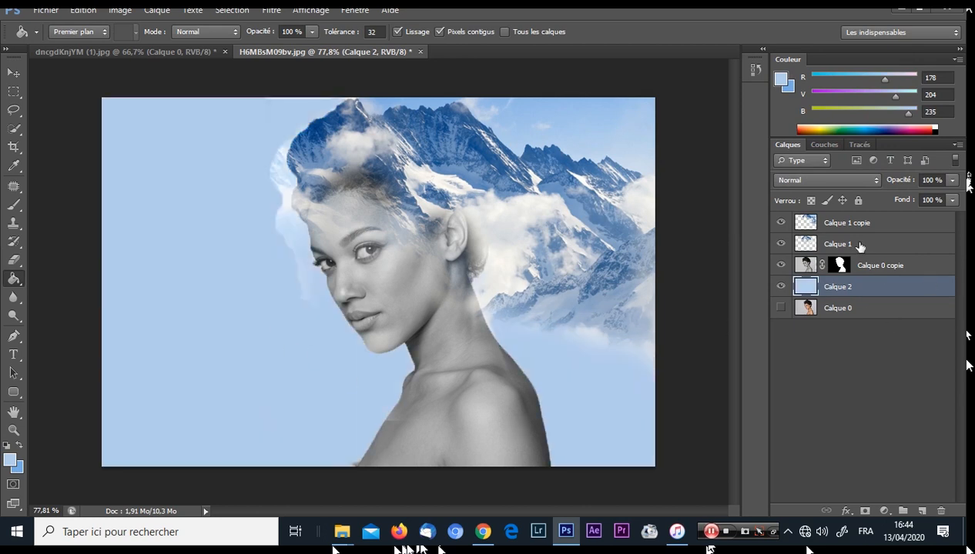
Erase the leftover pale mountain haze on Calque 1 in front of the forehead and hair, and over the face and neck.
{"action": "left_click", "coordinate": [861, 245]}
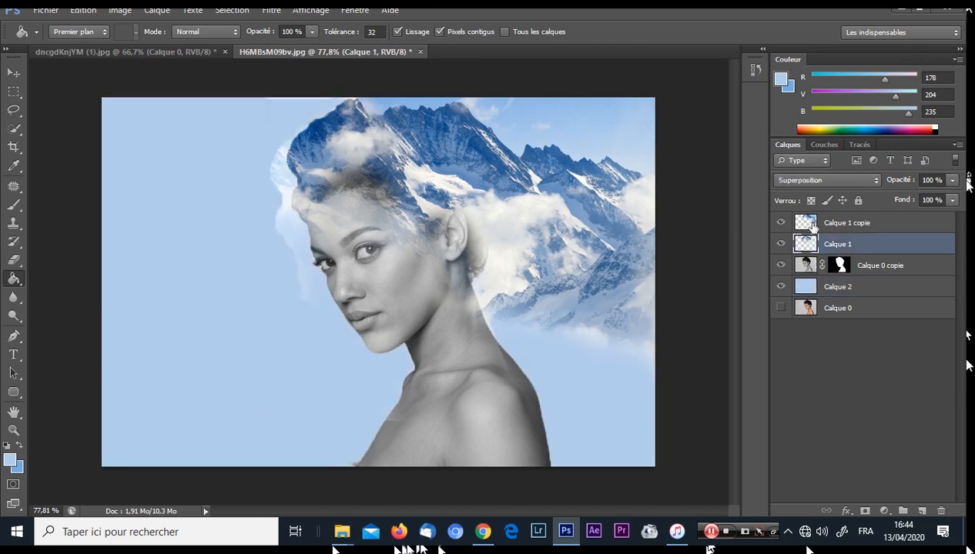
{"action": "left_click", "coordinate": [824, 228]}
{"action": "left_click", "coordinate": [13, 259]}
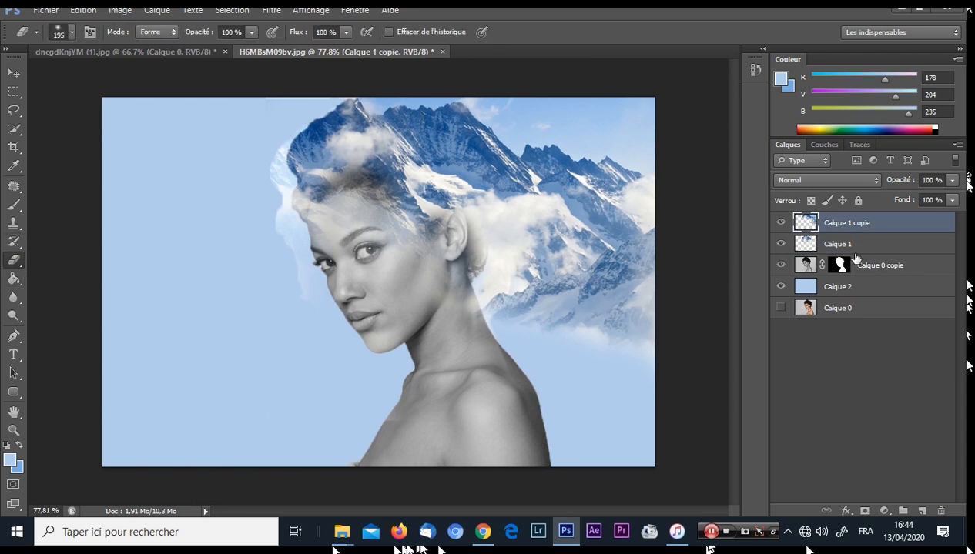
{"action": "left_click", "coordinate": [855, 245]}
{"action": "mouse_move", "coordinate": [238, 223]}
{"action": "left_mouse_down"}
{"action": "mouse_move", "coordinate": [231, 152]}
{"action": "mouse_move", "coordinate": [242, 104]}
{"action": "left_mouse_up"}
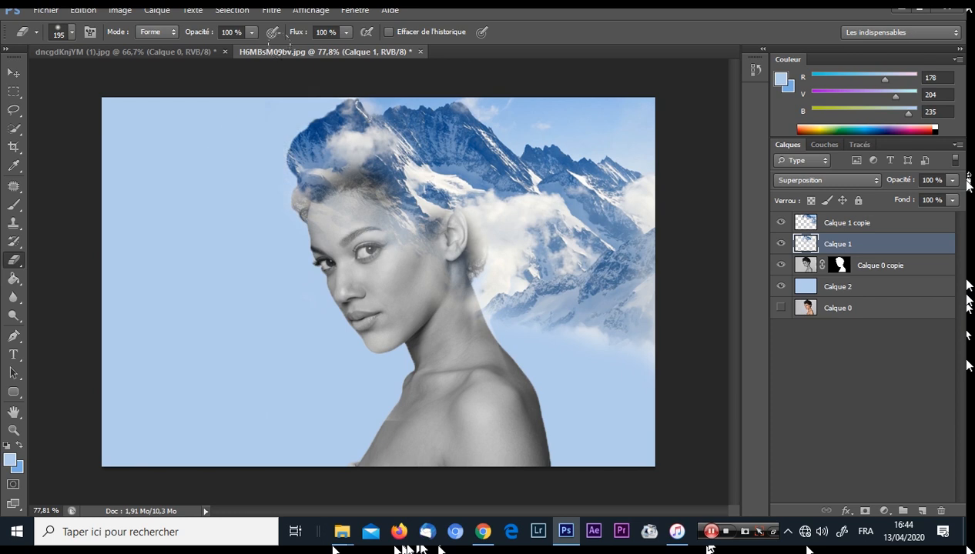
{"action": "left_click_drag", "start_coordinate": [234, 207], "coordinate": [245, 193]}
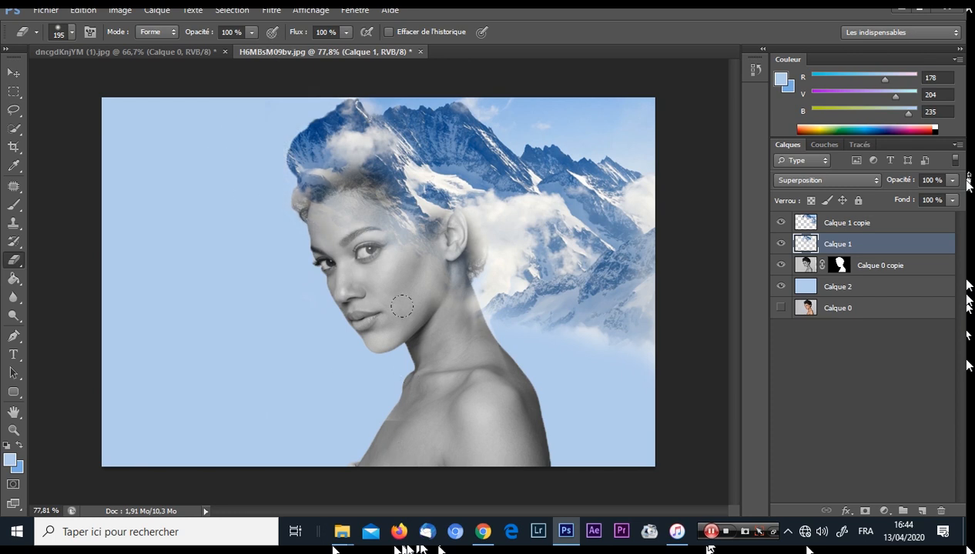
{"action": "mouse_move", "coordinate": [402, 306]}
{"action": "left_mouse_down"}
{"action": "mouse_move", "coordinate": [389, 281]}
{"action": "mouse_move", "coordinate": [397, 284]}
{"action": "left_mouse_up"}
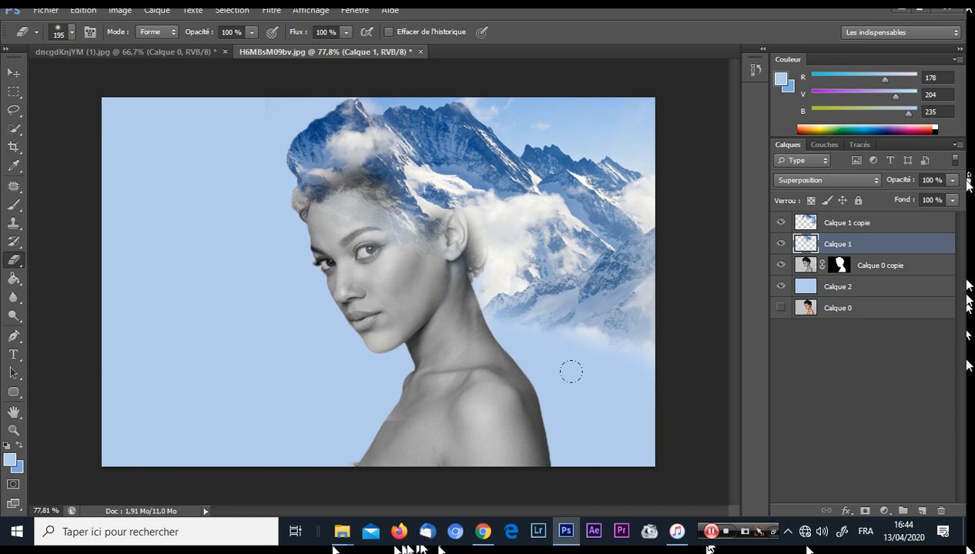
Add a linear light-blue-to-transparent gradient fill at 90° and 100 % scale above Calque 1 copie, and clip it to that layer.
{"action": "left_click", "coordinate": [881, 227]}
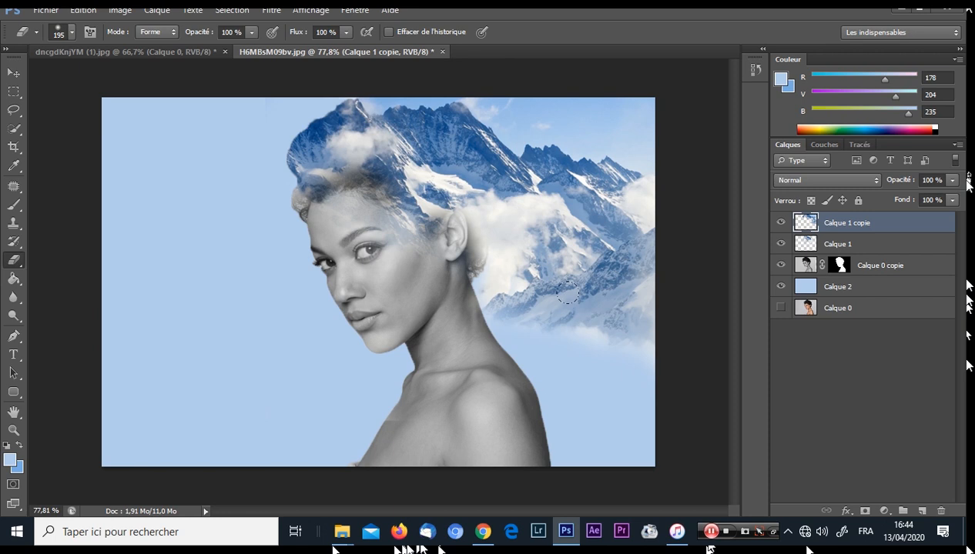
{"action": "left_click", "coordinate": [884, 511]}
{"action": "left_click", "coordinate": [823, 221]}
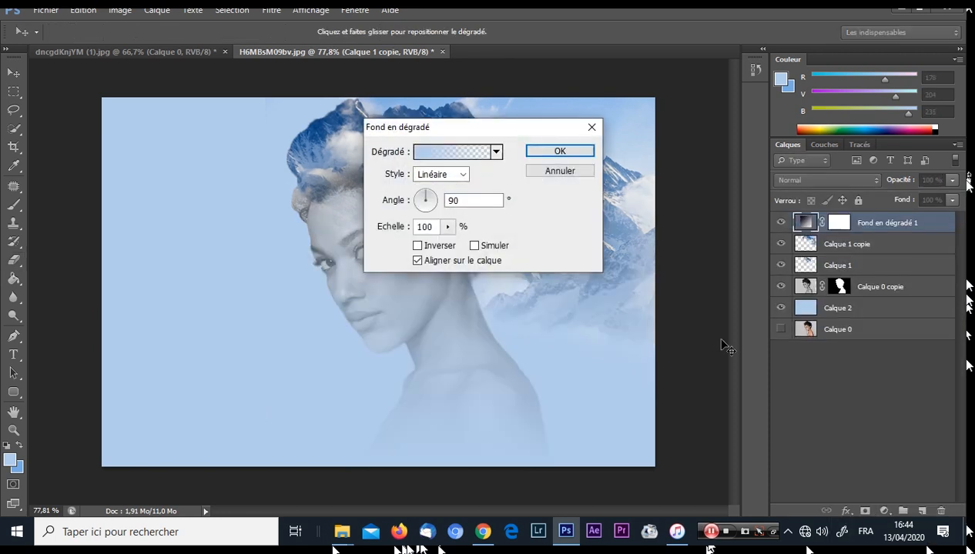
{"action": "left_click", "coordinate": [560, 152]}
{"action": "right_click", "coordinate": [924, 225]}
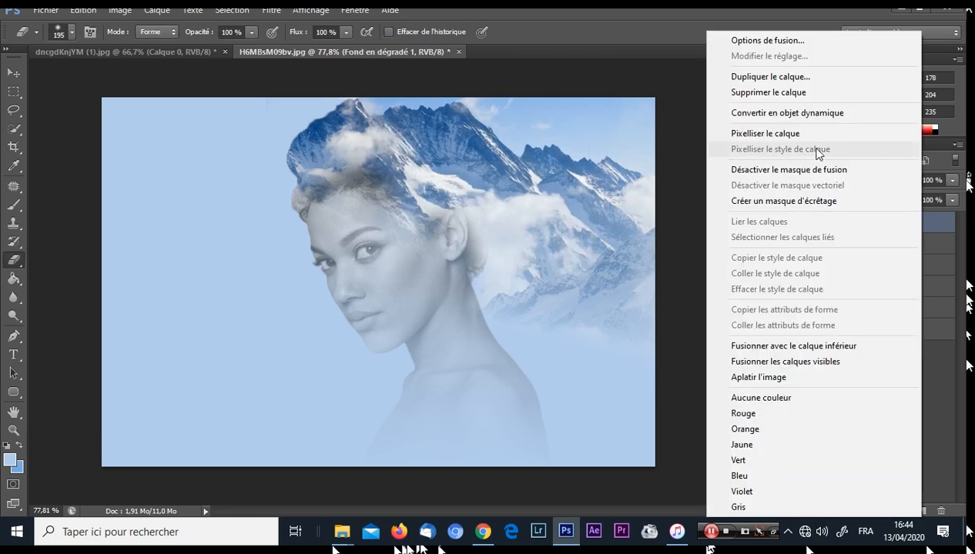
{"action": "left_click", "coordinate": [766, 202]}
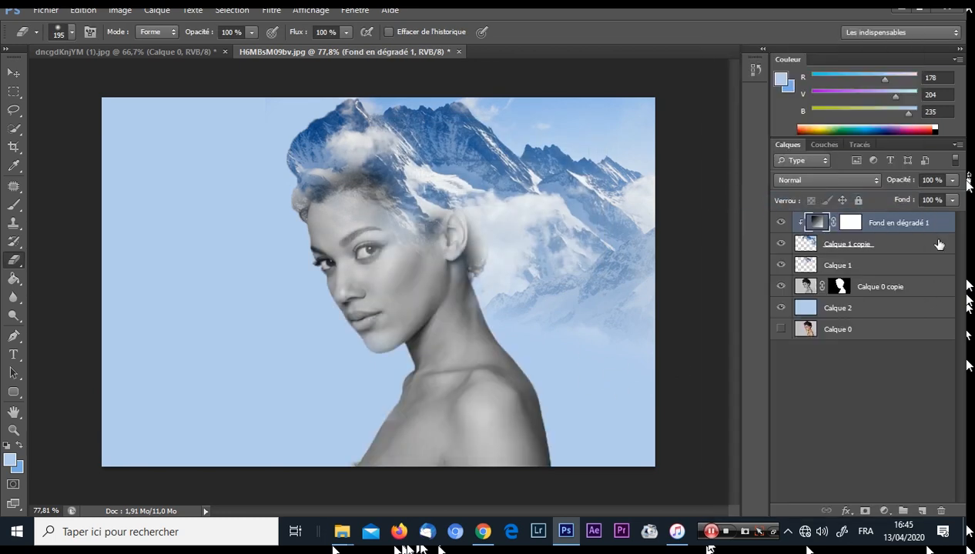
Reposition the clipped gradient fill on the canvas to reduce the fading over the lower mountains.
{"action": "double_click", "coordinate": [808, 224]}
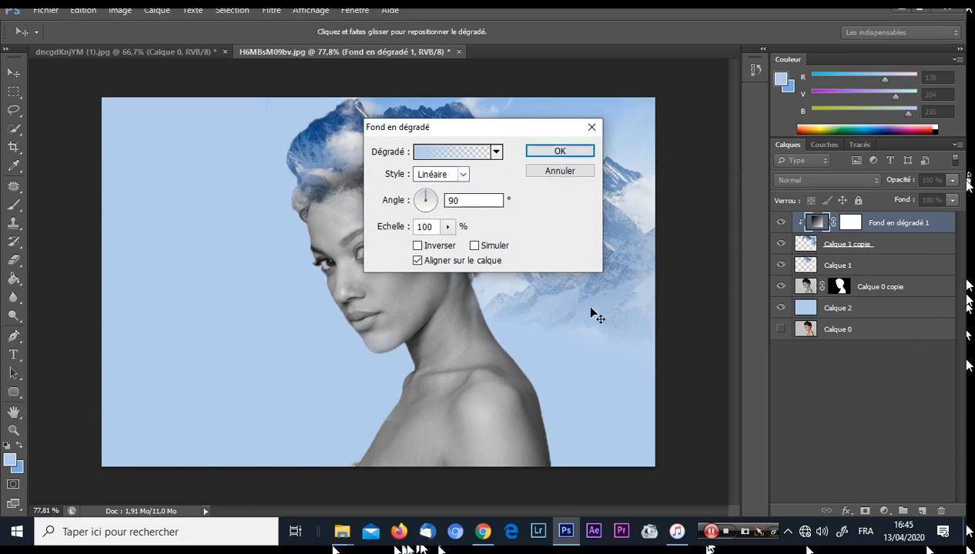
{"action": "left_click_drag", "start_coordinate": [590, 307], "coordinate": [618, 308]}
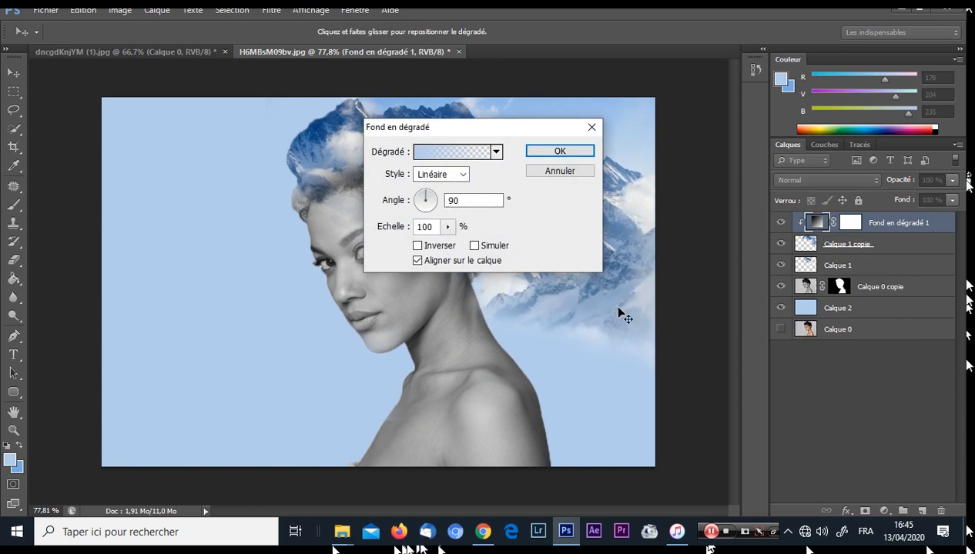
{"action": "left_click", "coordinate": [578, 174]}
Create a new empty layer above Calque 2 and set the foreground colour to white (ffffff).
{"action": "scroll", "coordinate": [398, 224], "scroll_direction": "up", "scroll_amount": 2}
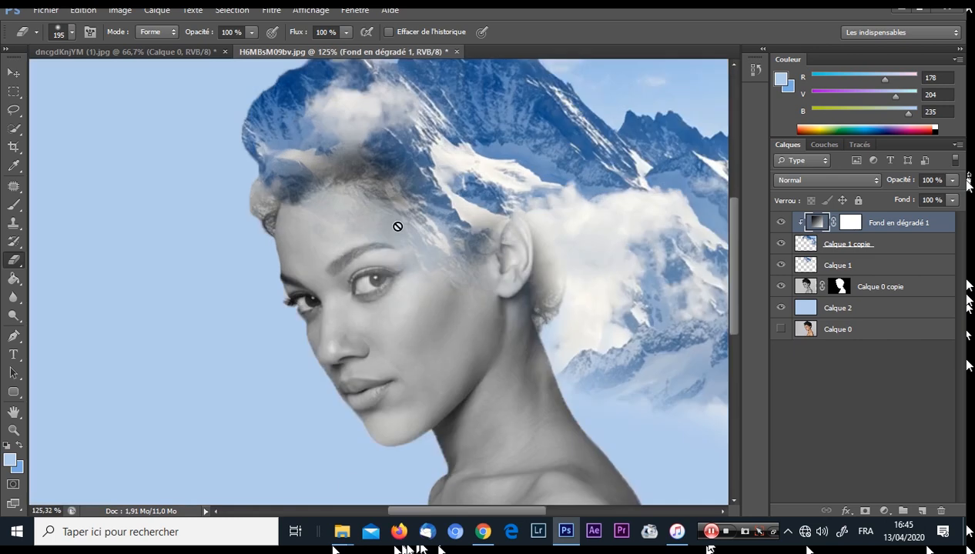
{"action": "scroll", "coordinate": [398, 243], "scroll_direction": "down", "scroll_amount": 1}
{"action": "left_click", "coordinate": [863, 308]}
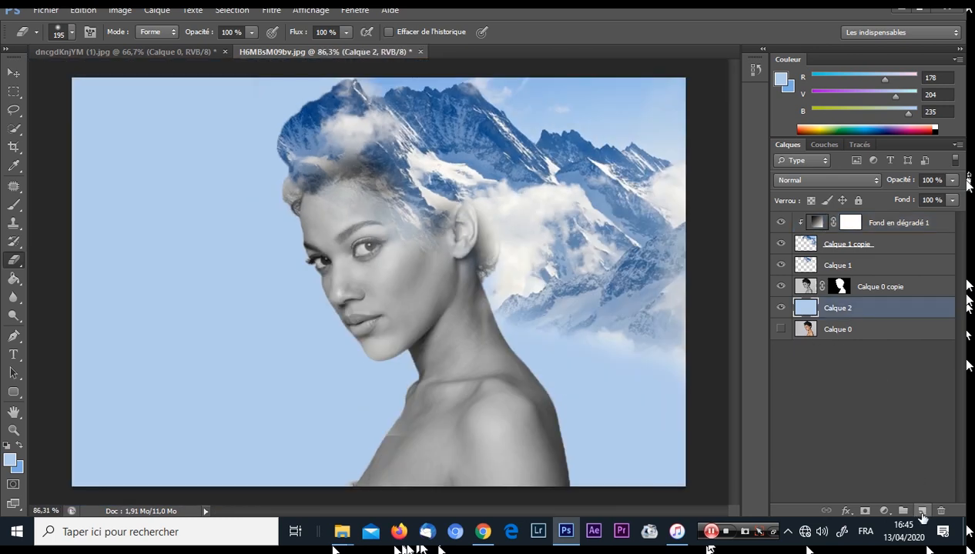
{"action": "left_click", "coordinate": [921, 510]}
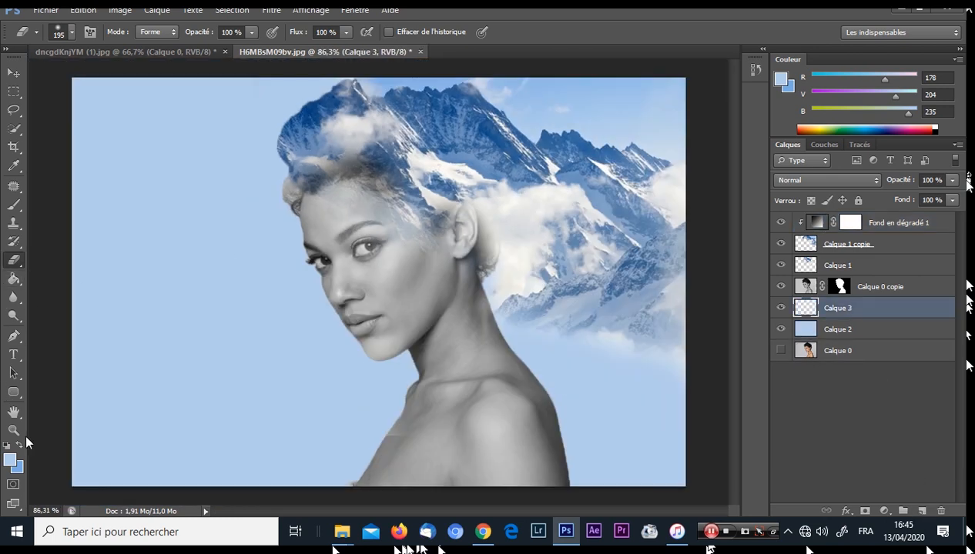
{"action": "left_click", "coordinate": [10, 461]}
{"action": "left_click", "coordinate": [565, 79]}
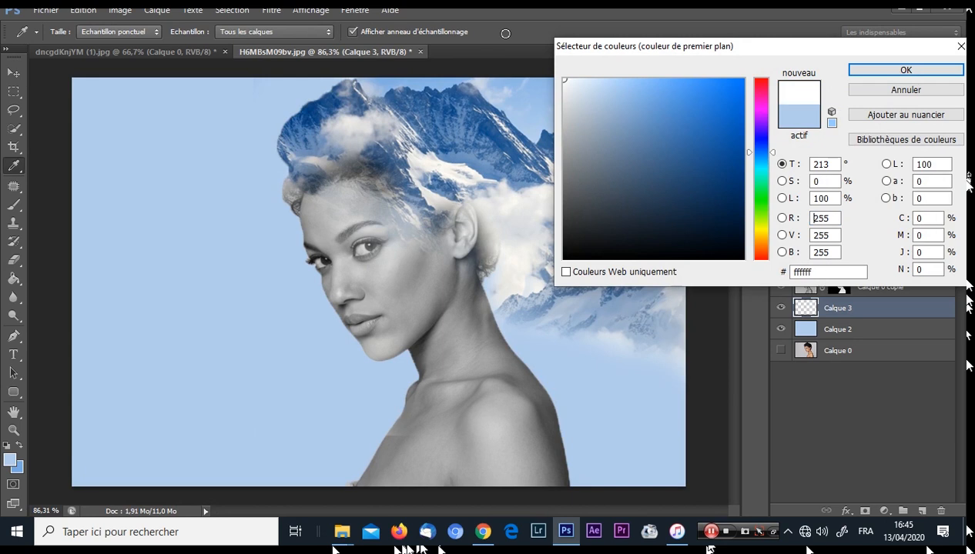
{"action": "left_click", "coordinate": [906, 70]}
Paint a soft white dab behind the face on Calque 3 with a 178 px Brush at 100 % opacity.
{"action": "key", "text": "e"}
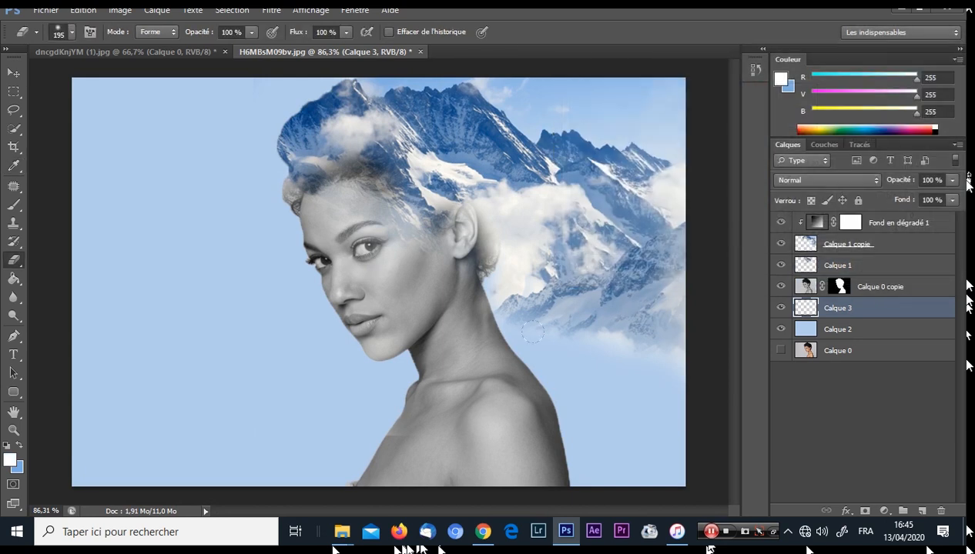
{"action": "scroll", "coordinate": [369, 241], "scroll_direction": "down", "scroll_amount": 1}
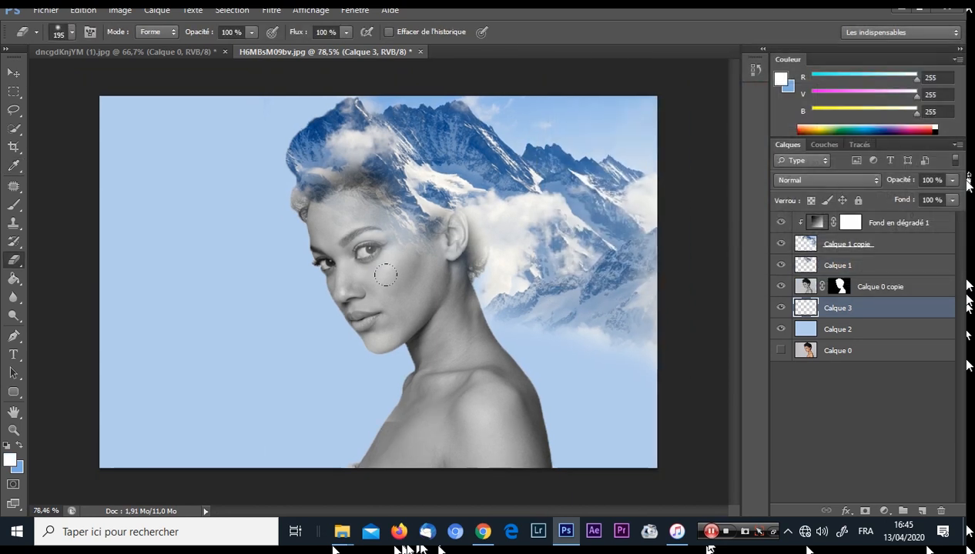
{"action": "key", "text": "b"}
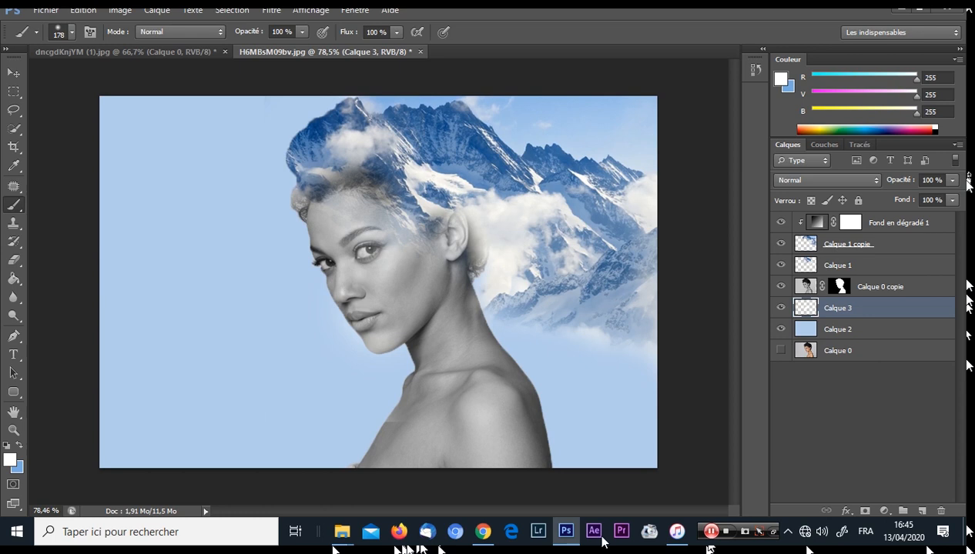
Enlarge the white glow on Calque 3 to about 436 % and shift it up behind the face to X 468 px, Y 352.5 px.
{"action": "key", "text": "ctrl+t"}
{"action": "scroll", "coordinate": [423, 251], "scroll_direction": "down", "scroll_amount": 5}
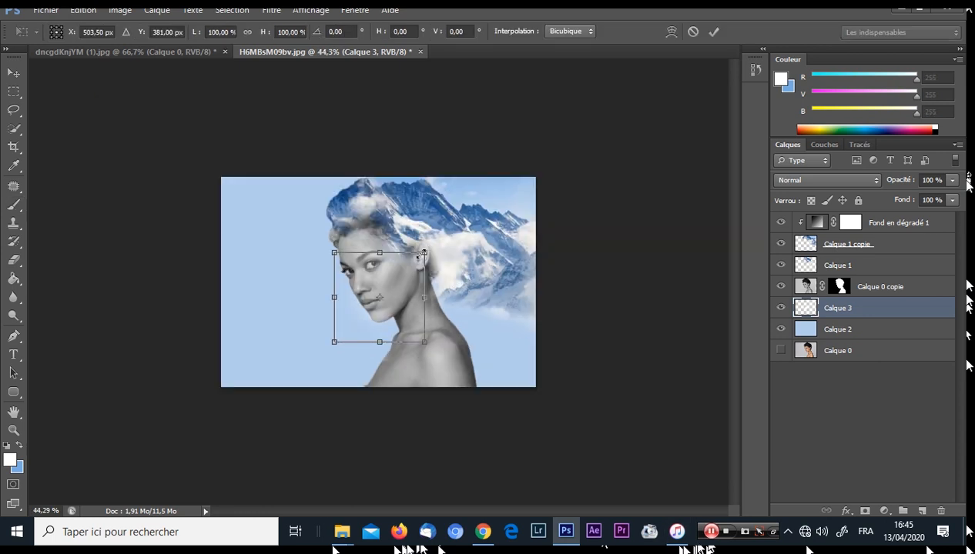
{"action": "left_click_drag", "start_coordinate": [422, 253], "coordinate": [577, 101]}
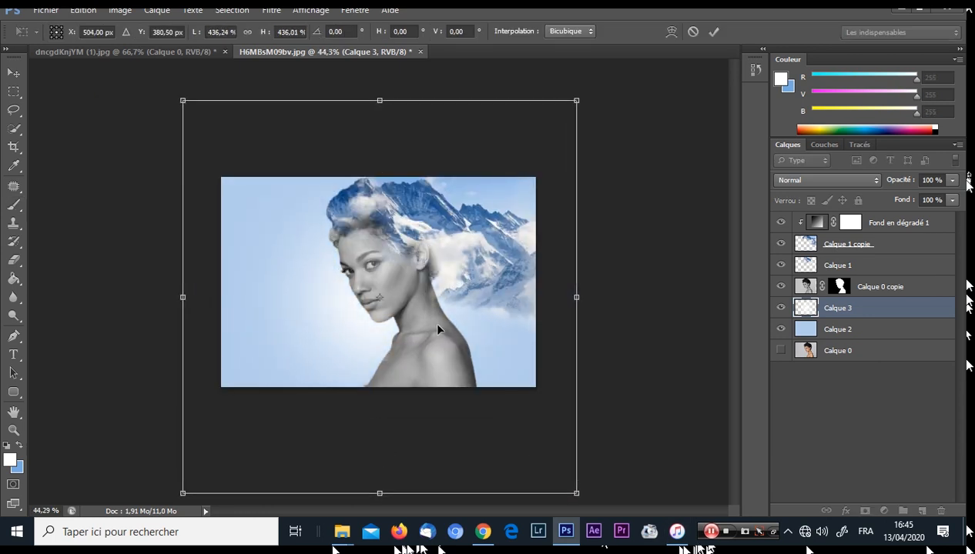
{"action": "scroll", "coordinate": [431, 354], "scroll_direction": "up", "scroll_amount": 3}
{"action": "left_click_drag", "start_coordinate": [429, 379], "coordinate": [417, 342]}
{"action": "scroll", "coordinate": [564, 143], "scroll_direction": "down", "scroll_amount": 4}
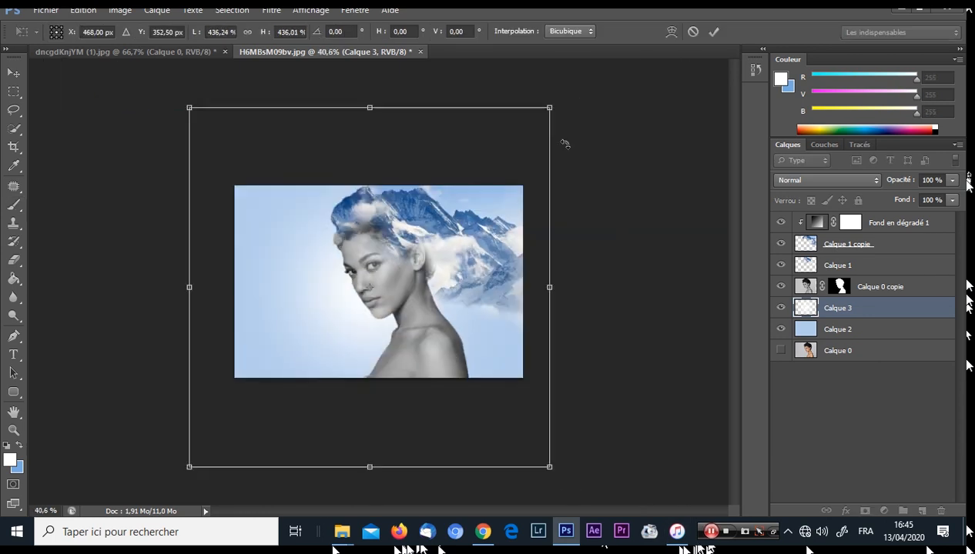
{"action": "key", "text": "Return"}
{"action": "scroll", "coordinate": [565, 143], "scroll_direction": "up", "scroll_amount": 4}
{"action": "key", "text": "b"}
Add two linear white-to-transparent gradient fill layers above Calque 2, with a 90° angle and 100 % scale.
{"action": "left_click", "coordinate": [875, 330]}
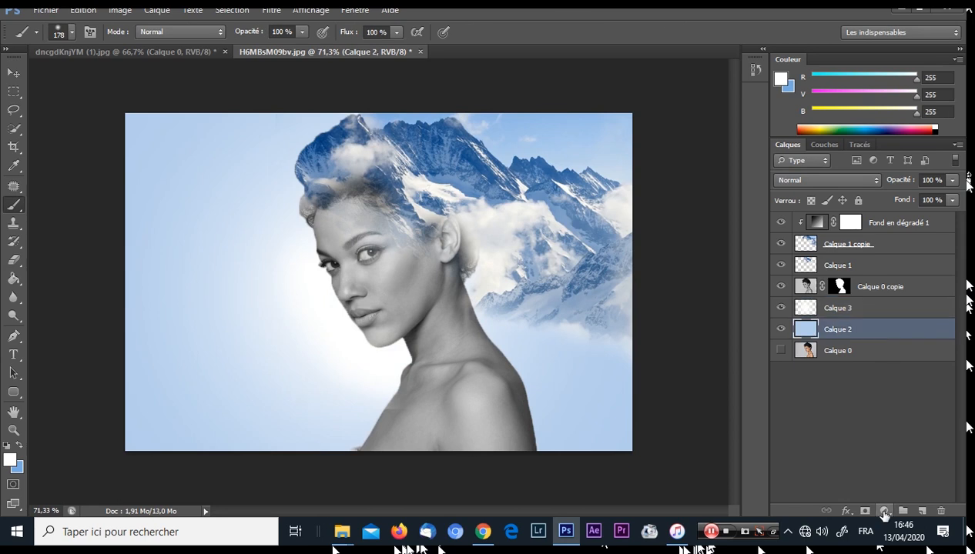
{"action": "left_click", "coordinate": [884, 512]}
{"action": "left_click", "coordinate": [817, 211]}
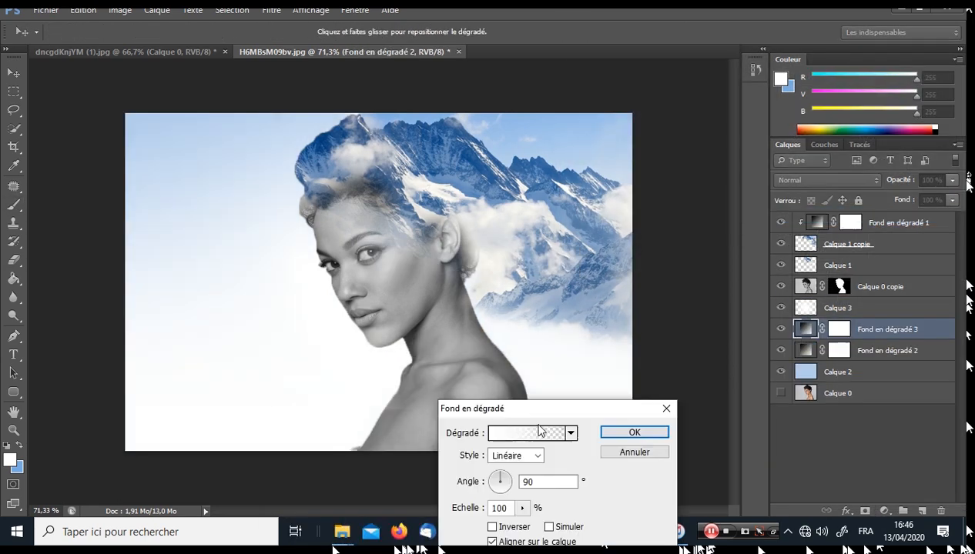
Recolour the upper gradient fill to dark blue (022e5a) fading to transparent, reverse it at a 90° angle, and apply it.
{"action": "left_click", "coordinate": [532, 433]}
{"action": "left_click", "coordinate": [774, 364]}
{"action": "left_click", "coordinate": [692, 154]}
{"action": "left_click", "coordinate": [739, 196]}
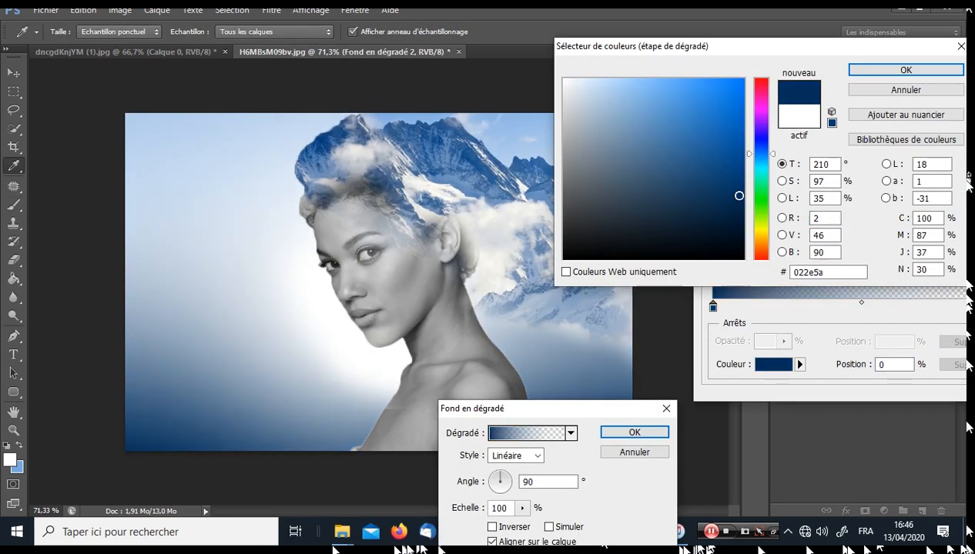
{"action": "left_click", "coordinate": [829, 272]}
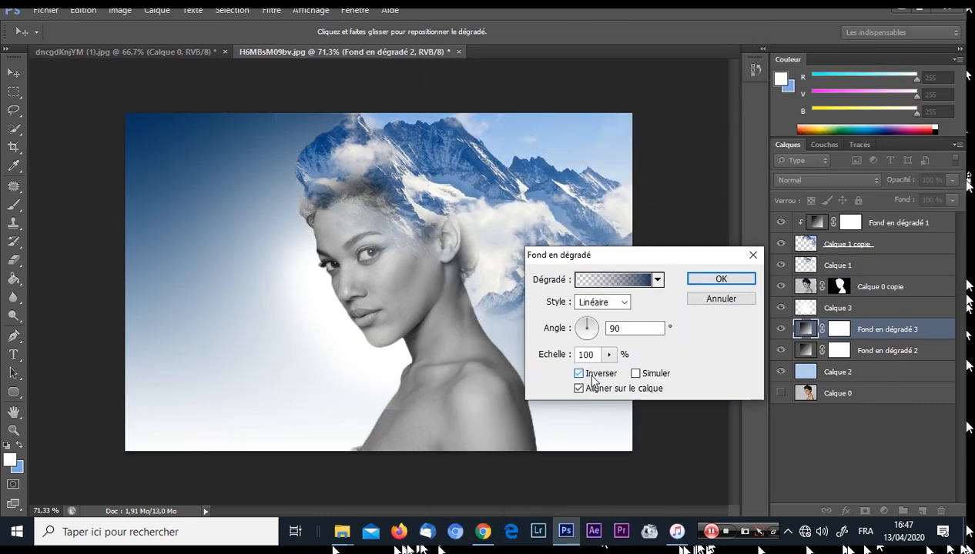
{"action": "left_click", "coordinate": [719, 278]}
{"action": "key", "text": "b"}
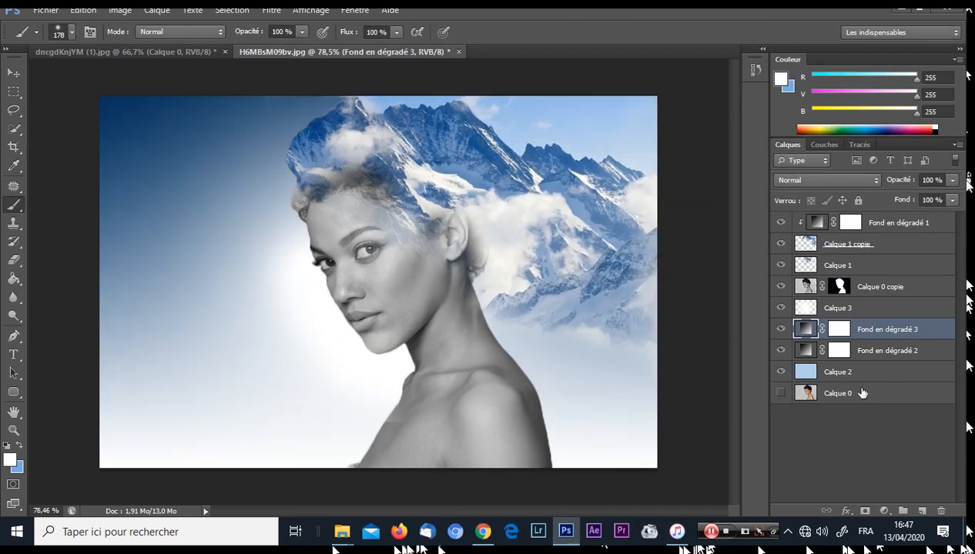
Add a Levels adjustment clipped to the portrait layer Calque 0 copie and darken its midtones.
{"action": "left_click", "coordinate": [886, 287]}
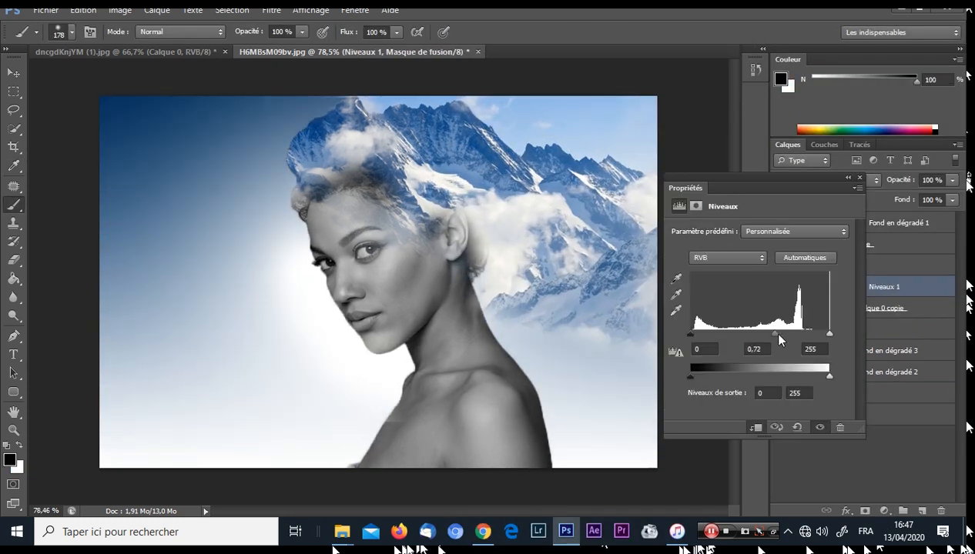
{"action": "mouse_move", "coordinate": [770, 330]}
{"action": "left_mouse_down"}
{"action": "mouse_move", "coordinate": [759, 329]}
{"action": "mouse_move", "coordinate": [769, 329]}
{"action": "left_mouse_up"}
{"action": "left_click", "coordinate": [884, 511]}
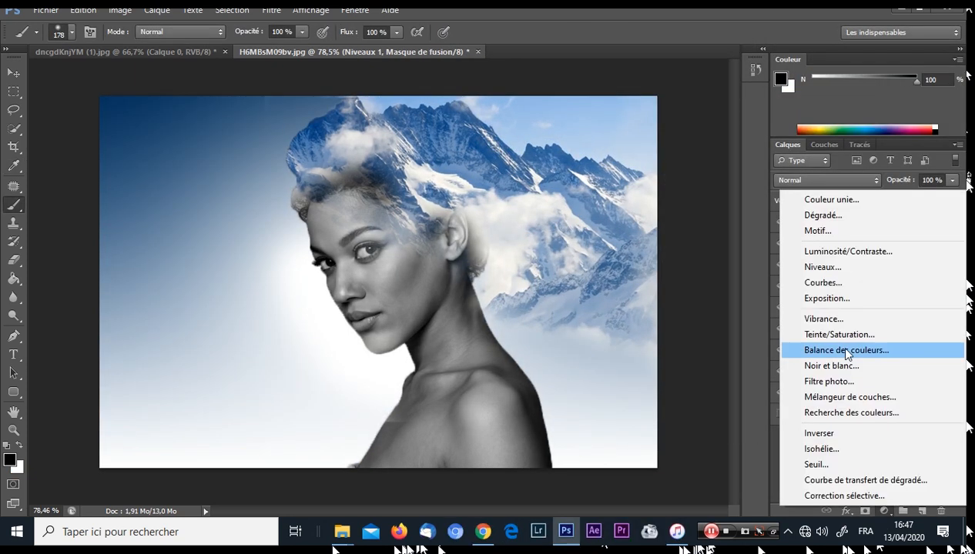
{"action": "key", "text": "Escape"}
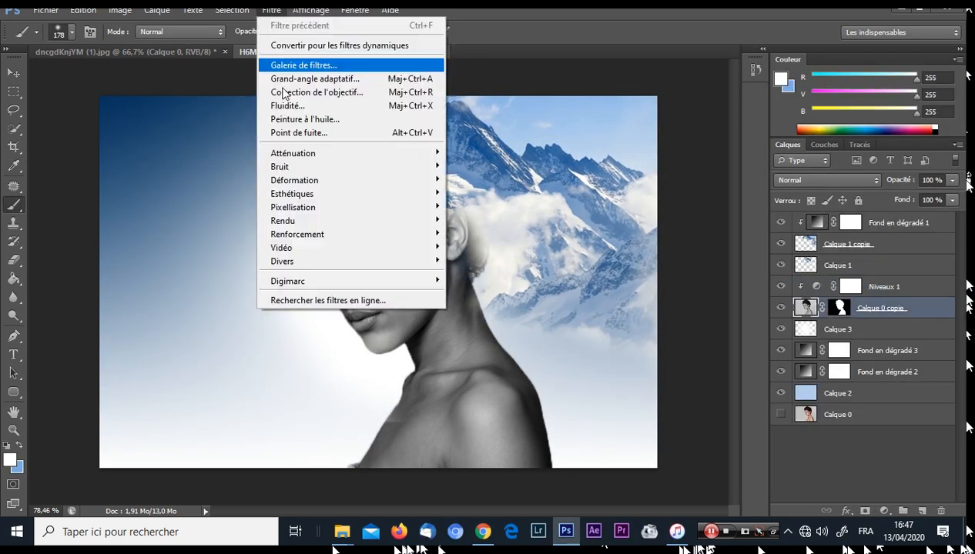
Sharpen the portrait on Calque 0 copie with Smart Sharpen at 50 % gain and 1,8 px radius, removing Gaussian blur.
{"action": "mouse_move", "coordinate": [315, 231]}
{"action": "left_click", "coordinate": [495, 268]}
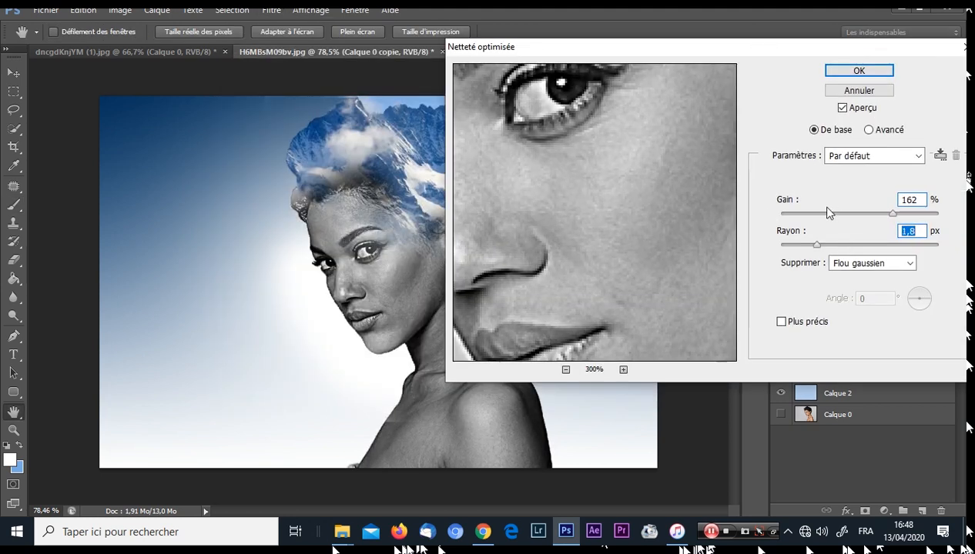
{"action": "left_click_drag", "start_coordinate": [847, 197], "coordinate": [801, 194]}
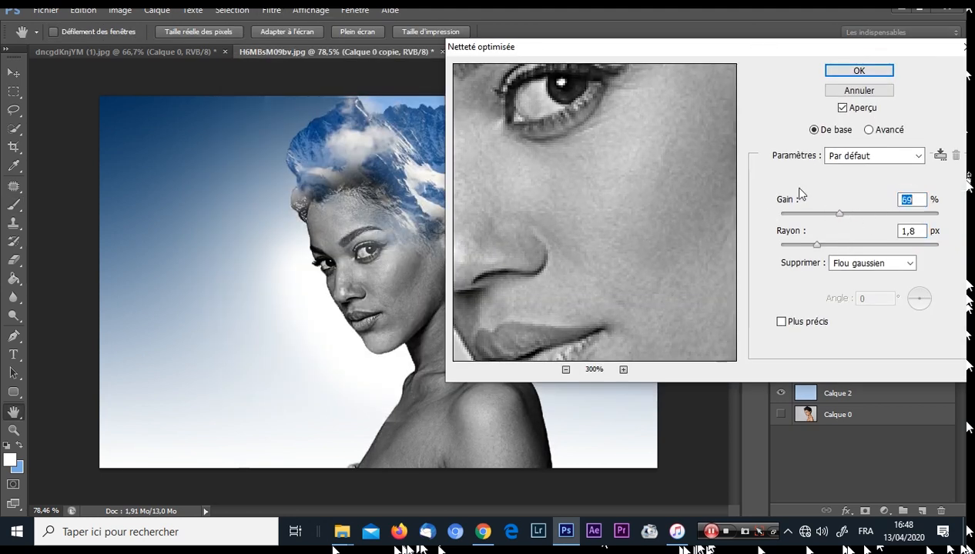
{"action": "type", "text": "50"}
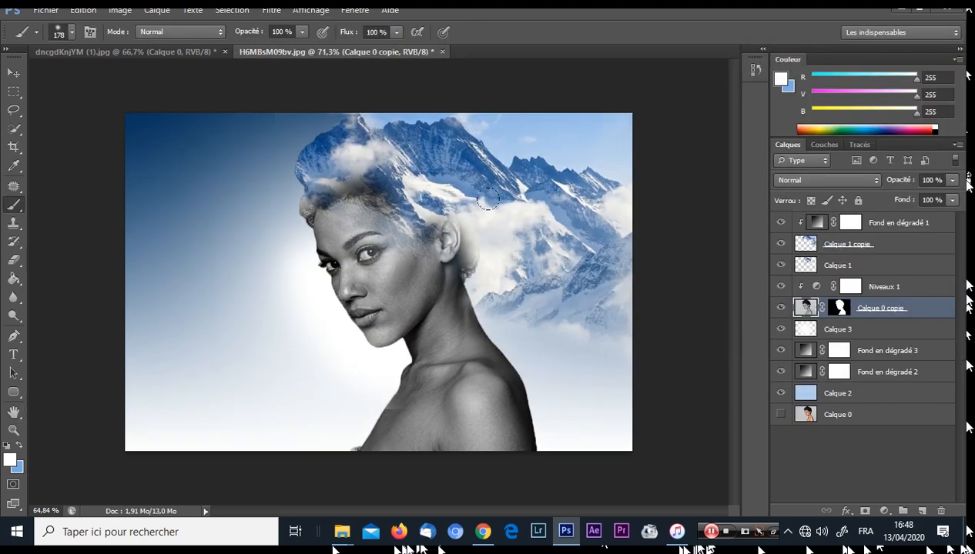
{"action": "scroll", "coordinate": [489, 299], "scroll_direction": "down", "scroll_amount": 1}
{"action": "scroll", "coordinate": [489, 299], "scroll_direction": "up", "scroll_amount": 3}
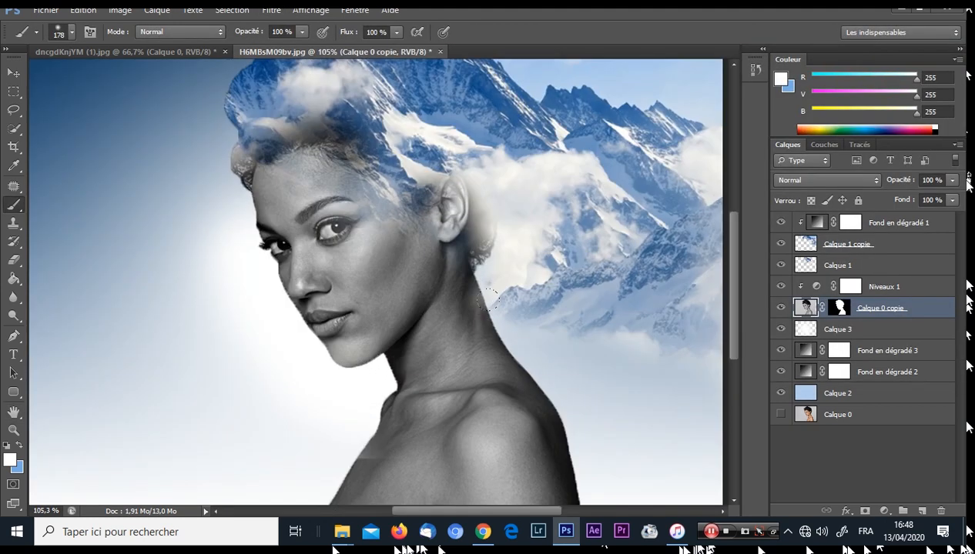
{"action": "scroll", "coordinate": [490, 299], "scroll_direction": "down", "scroll_amount": 2}
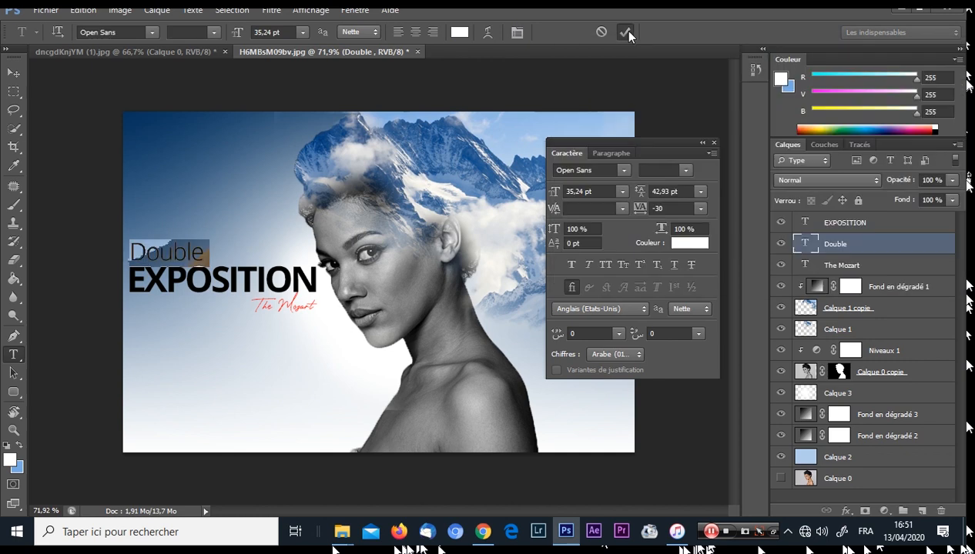
Apply the white colour to the title text "Double" and commit the text edit.
{"action": "left_click", "coordinate": [625, 32]}
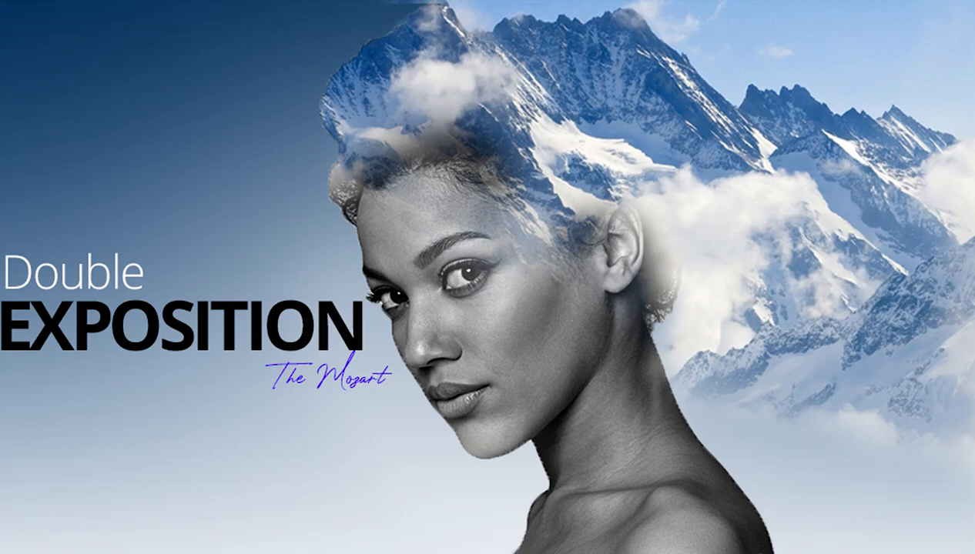